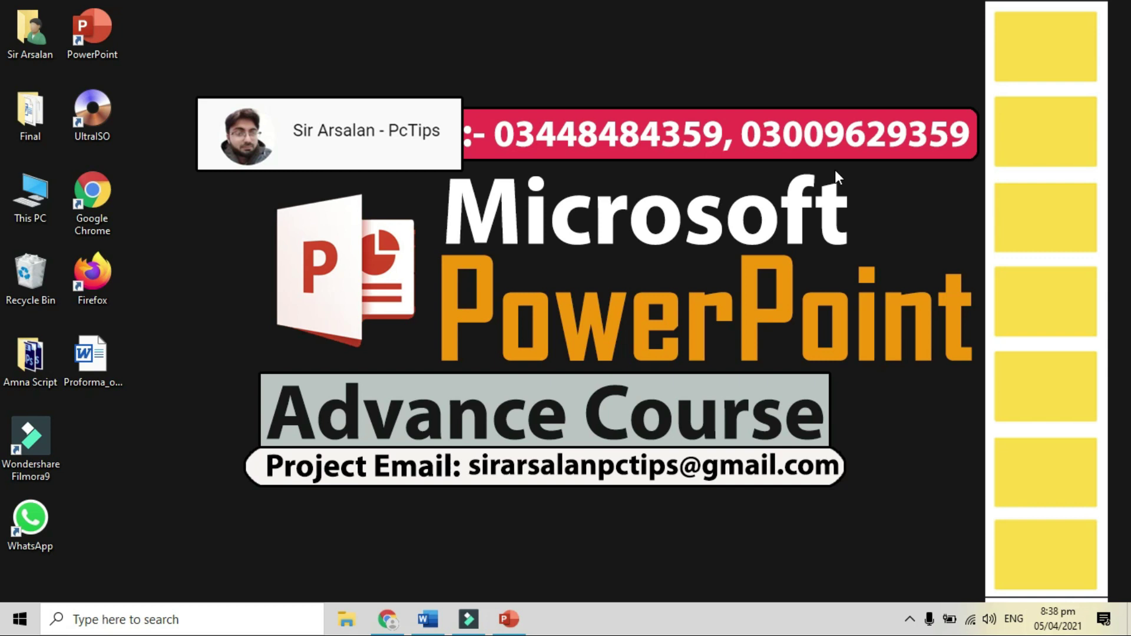
On the tutorial channel's YouTube page, select the channel title, then minimise Chrome to the desktop.
left_click(387, 618)
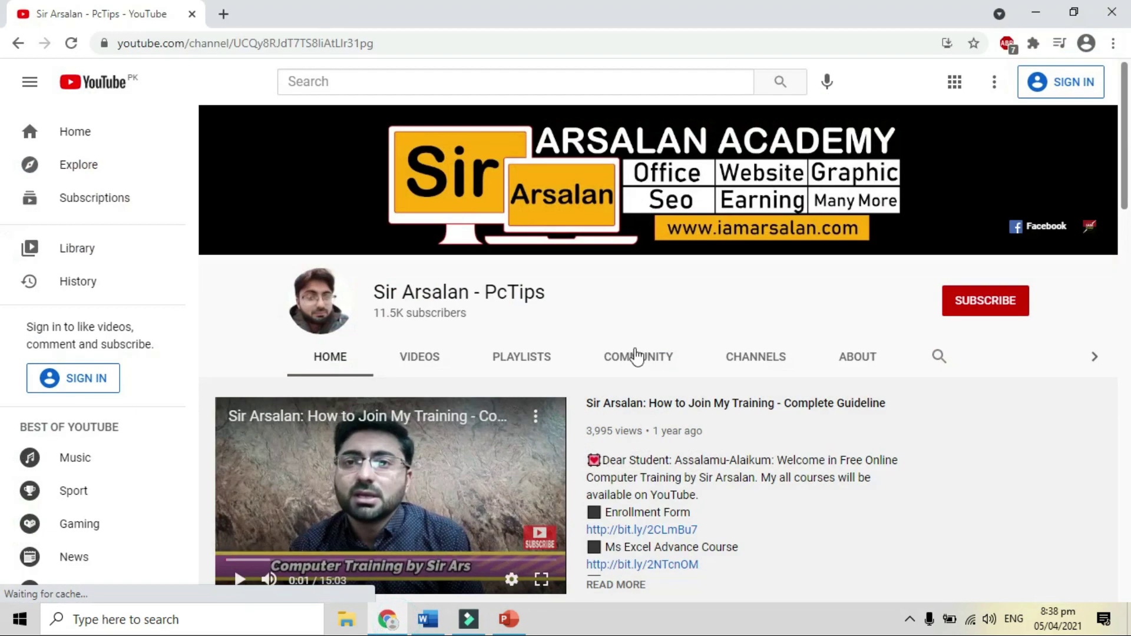
left_click_drag(544, 297, 380, 294)
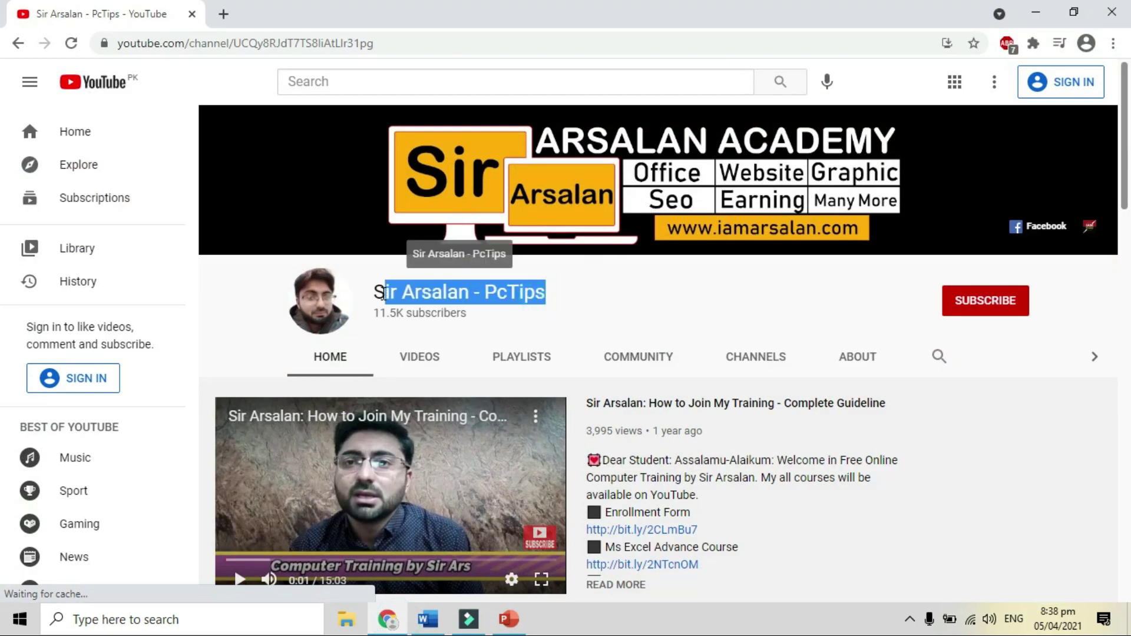
left_click(662, 304)
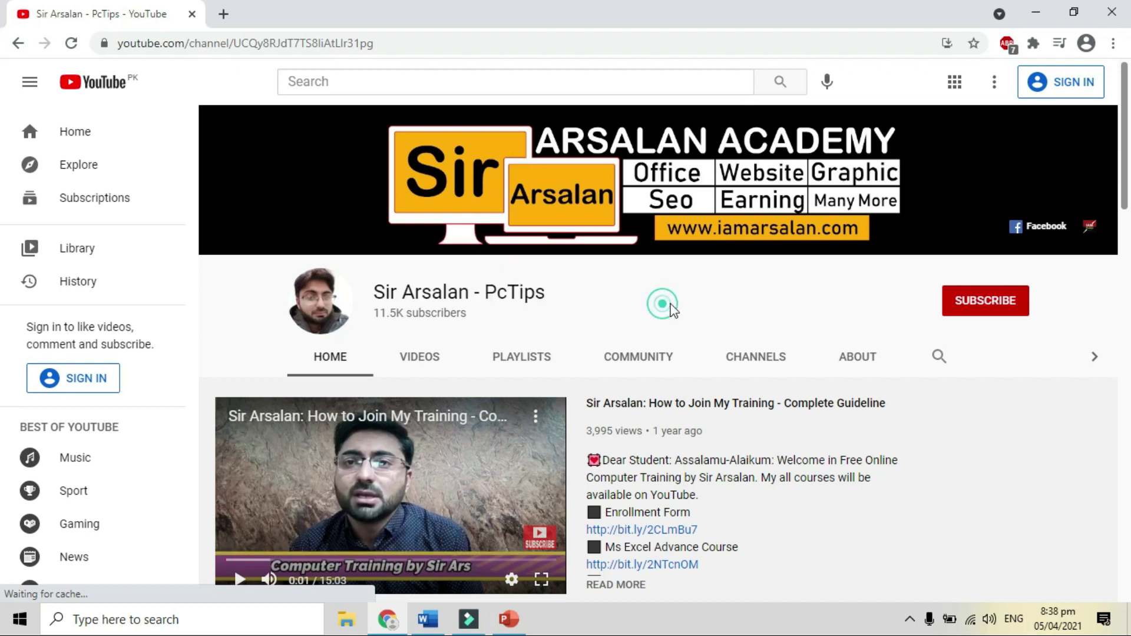
left_click(905, 296)
left_click(969, 268)
left_click(1054, 296)
left_click(1000, 336)
left_click(916, 308)
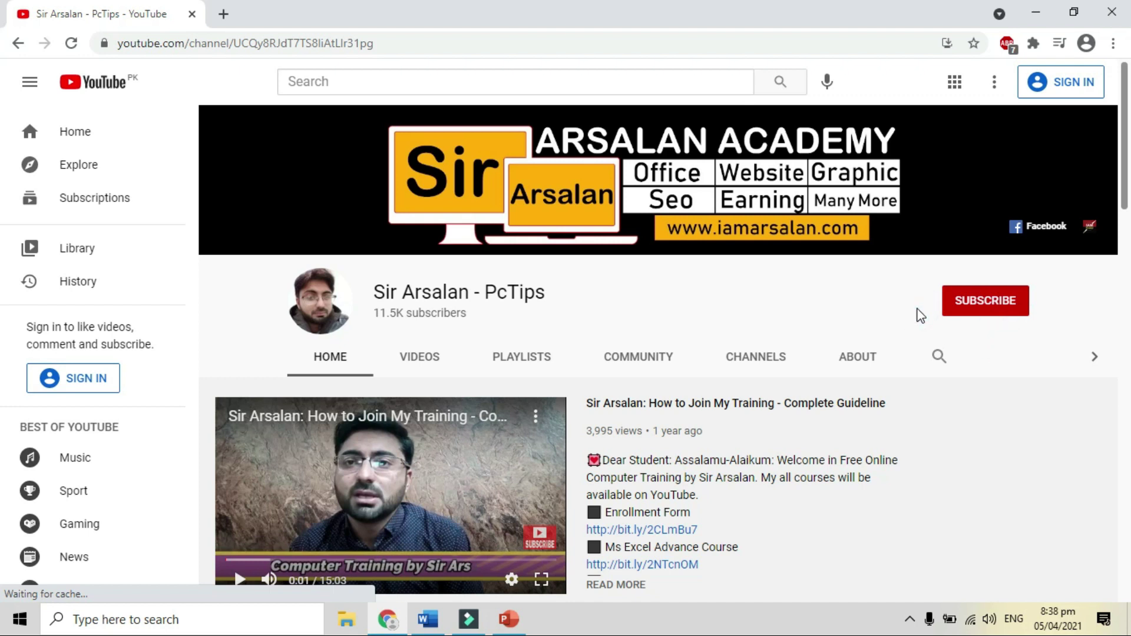
left_click(1033, 15)
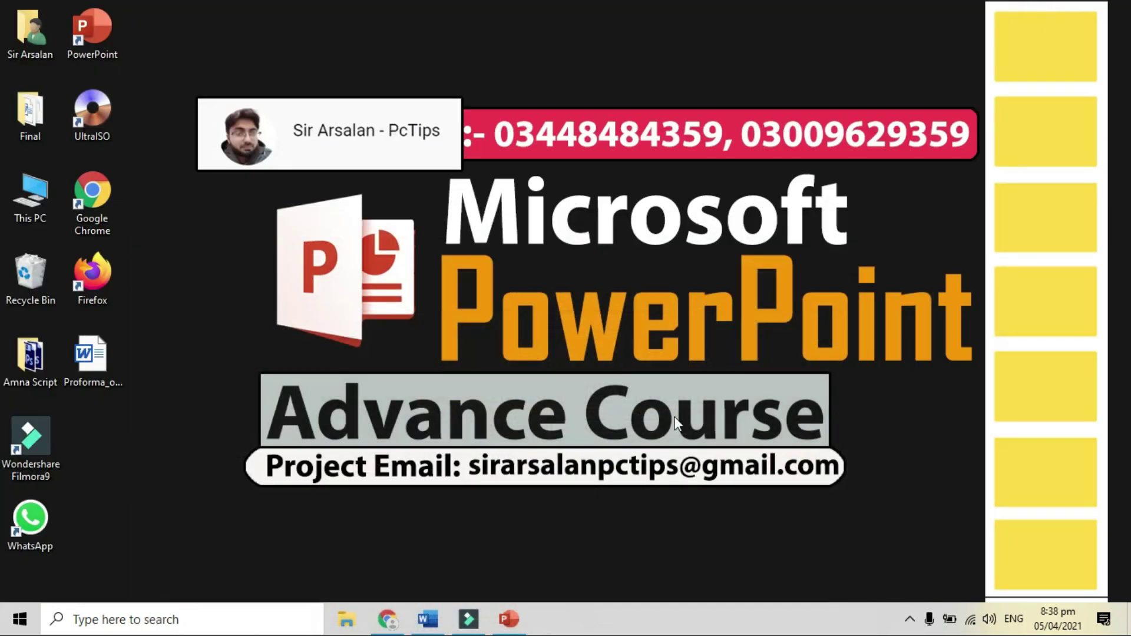
Launch PowerPoint from the taskbar and create a Blank Presentation (Presentation1).
left_click(511, 619)
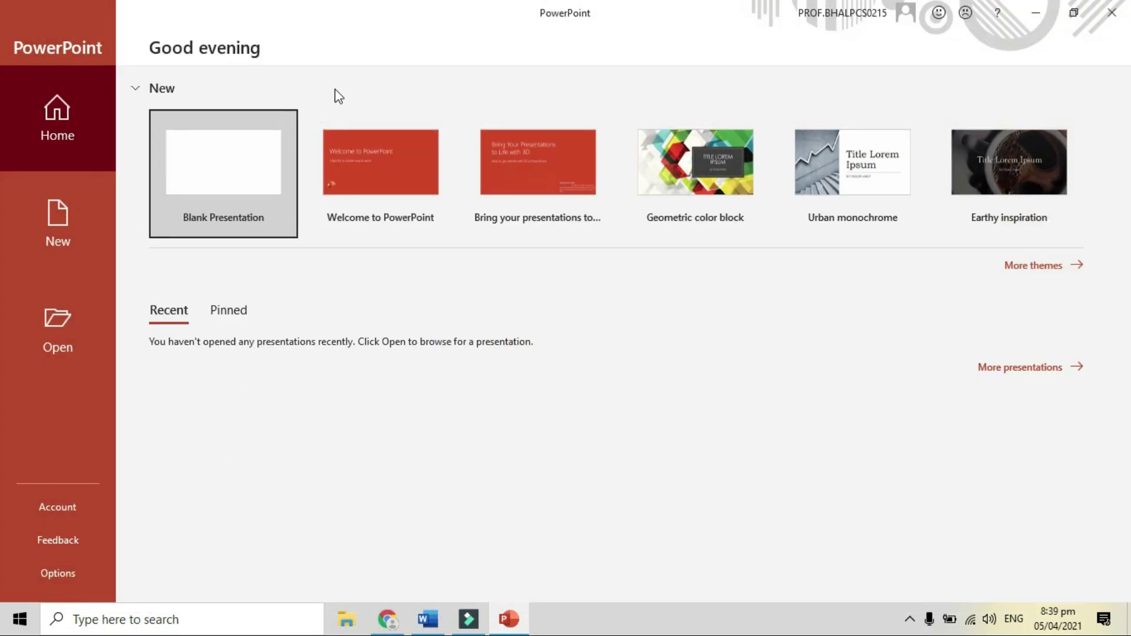
left_click(235, 183)
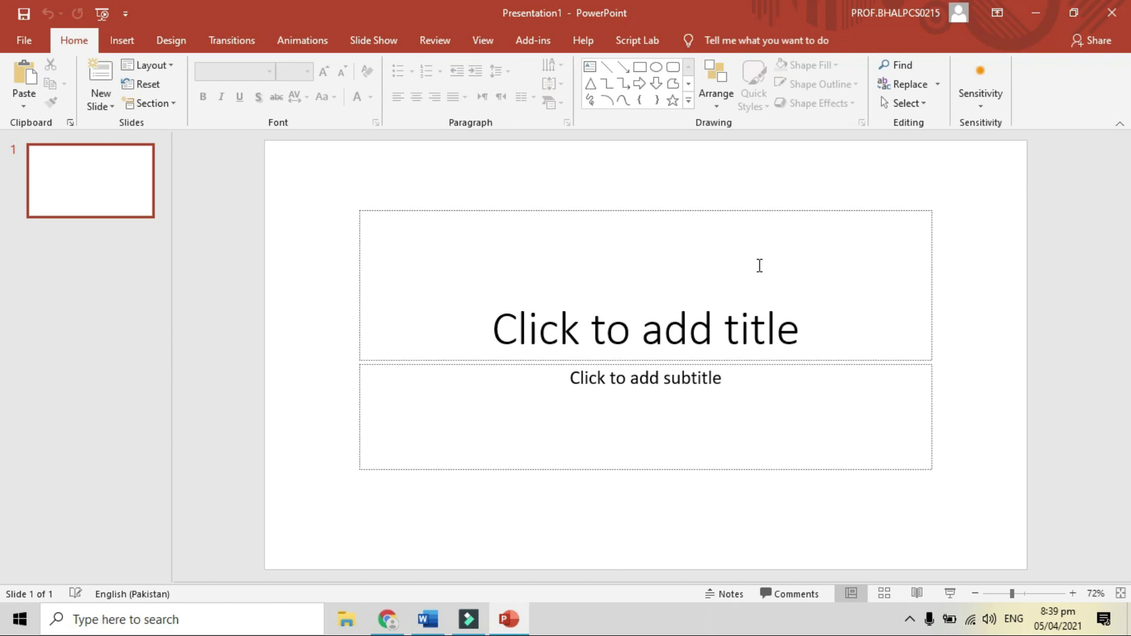
Copy the 'Online Arsalan Academy' title line from Word into the slide's title placeholder.
left_click(435, 622)
left_click(567, 286)
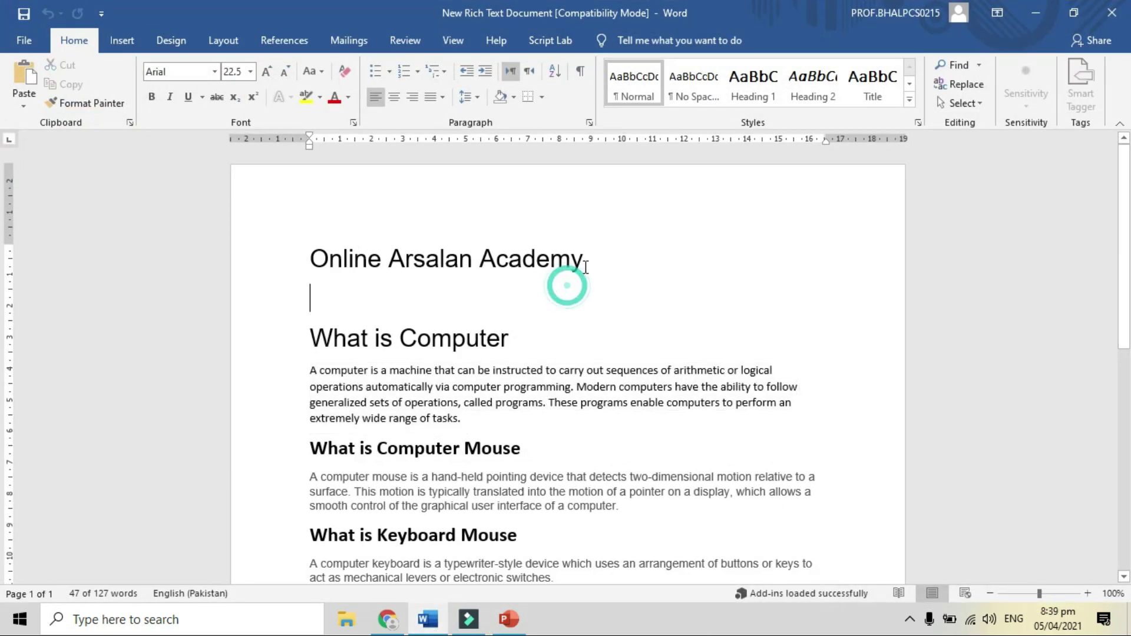
left_click_drag(588, 263, 310, 260)
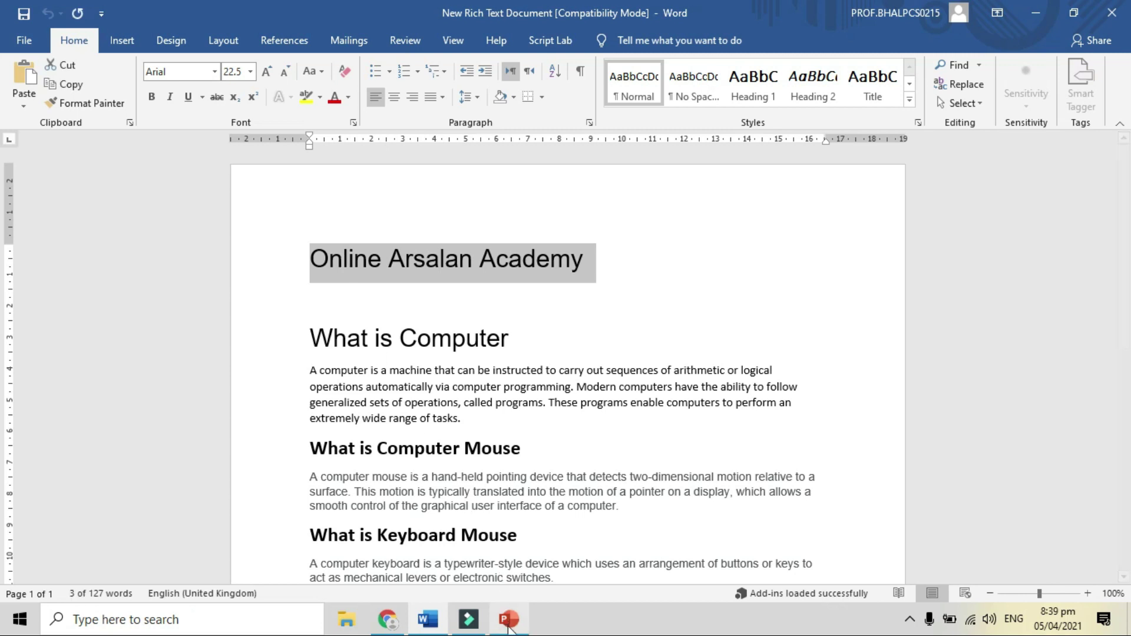
left_click(509, 619)
left_click(628, 325)
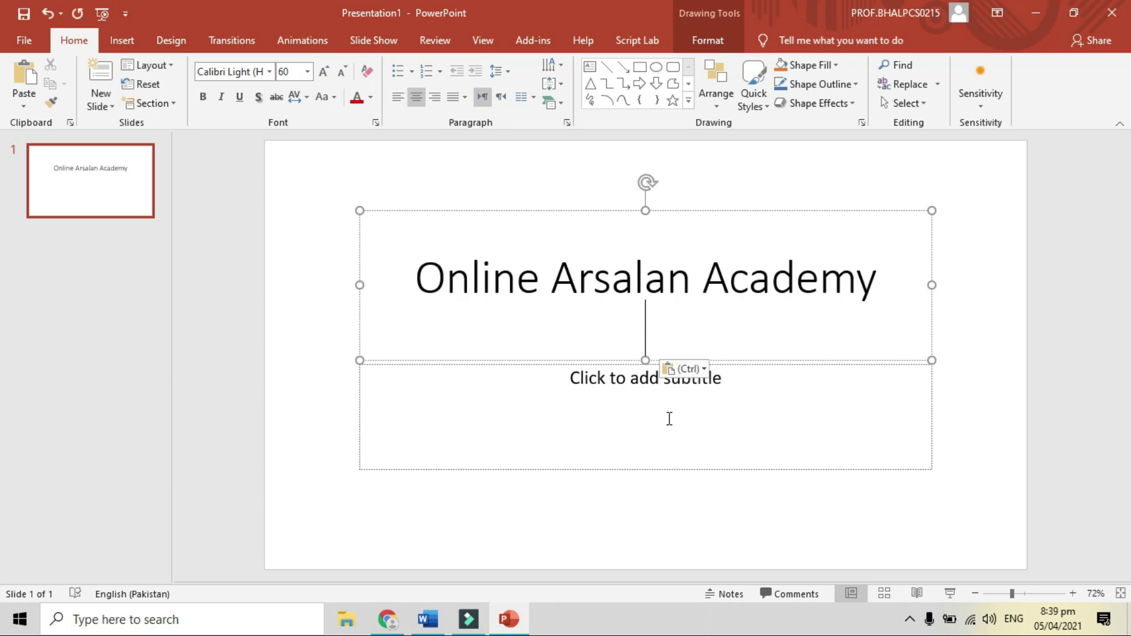
Type the contact phone number as the title slide's subtitle.
left_click(671, 410)
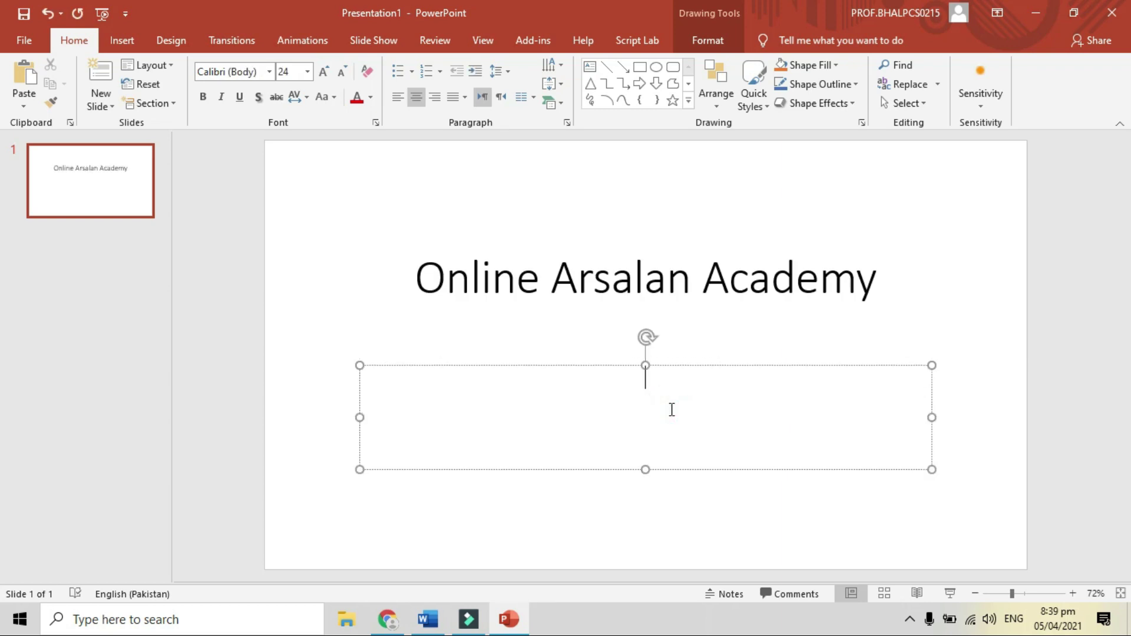
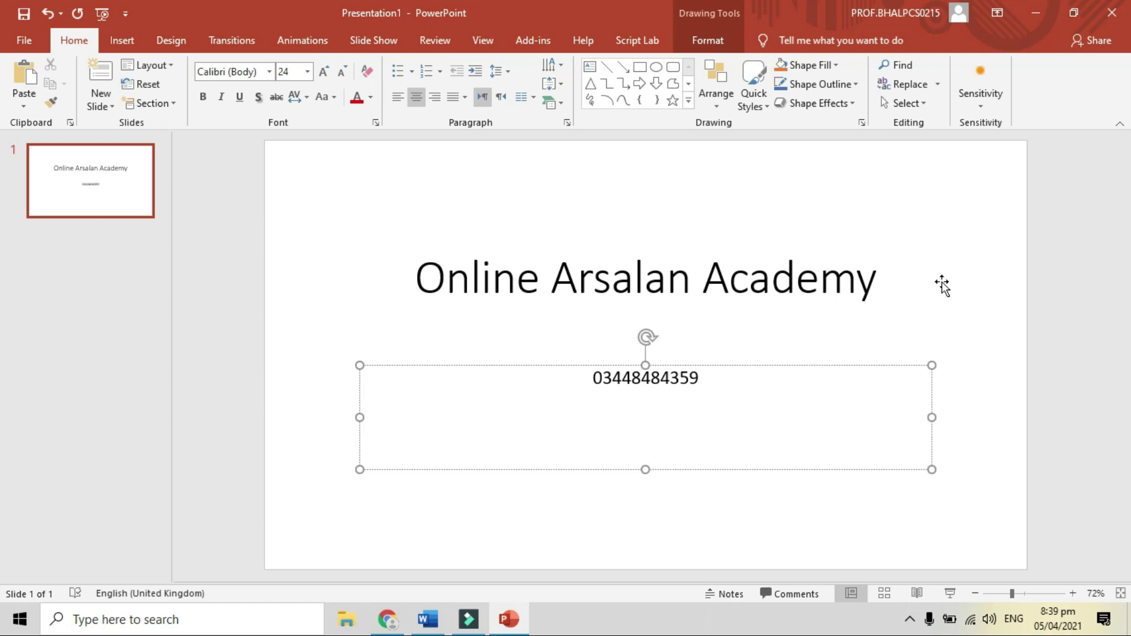
left_click(977, 233)
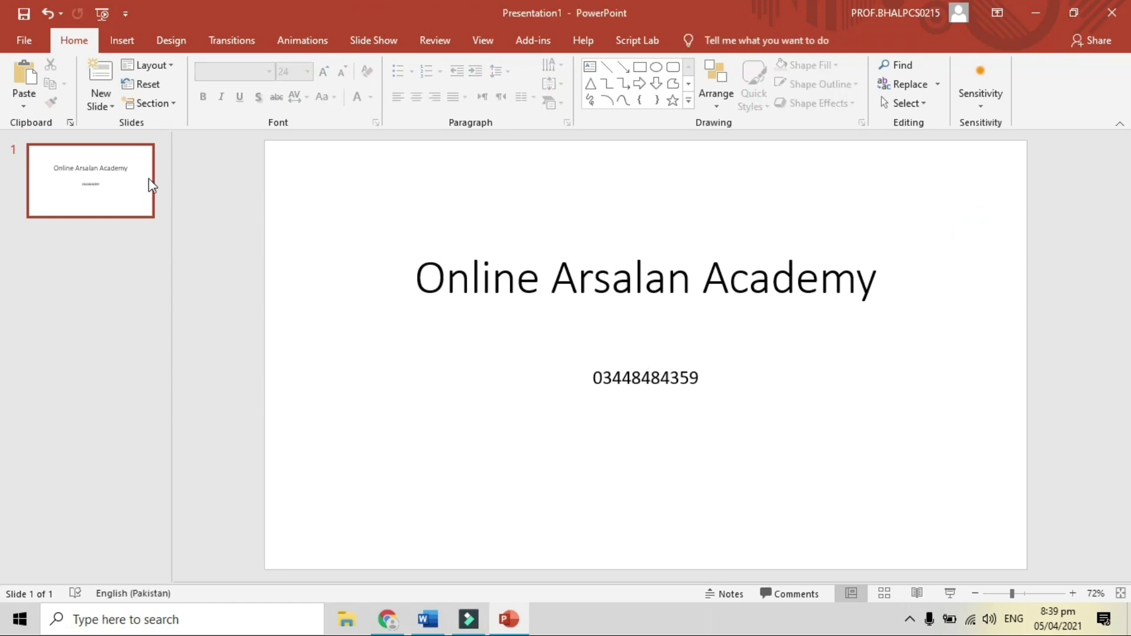
Add a new slide 2 and paste the 'What is Computer' heading from Word as its title.
right_click(109, 178)
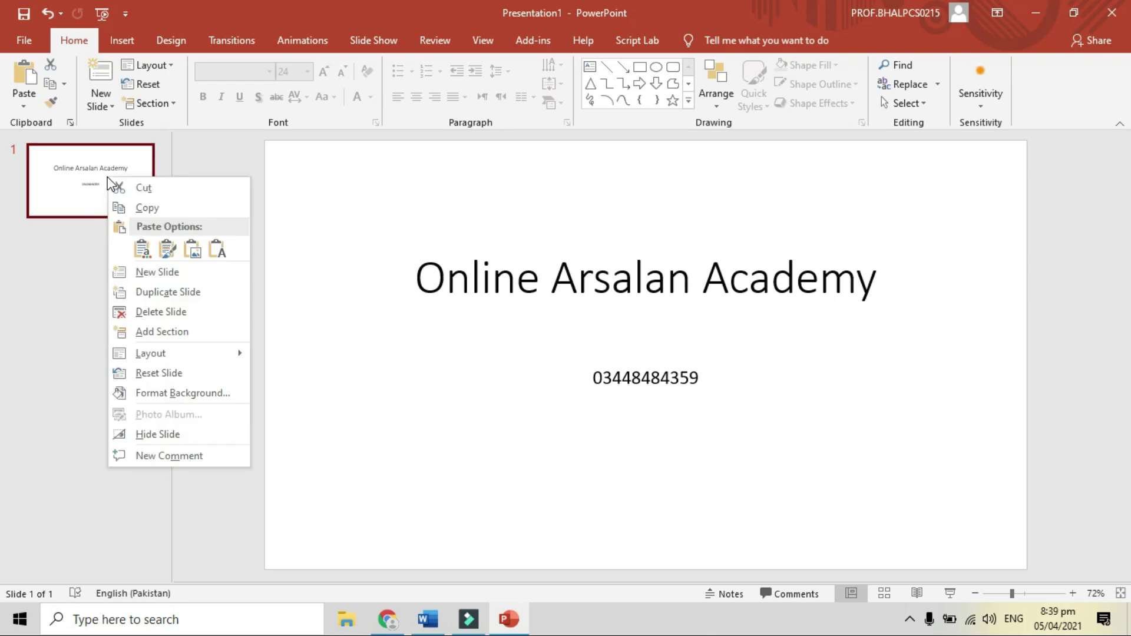
left_click(189, 273)
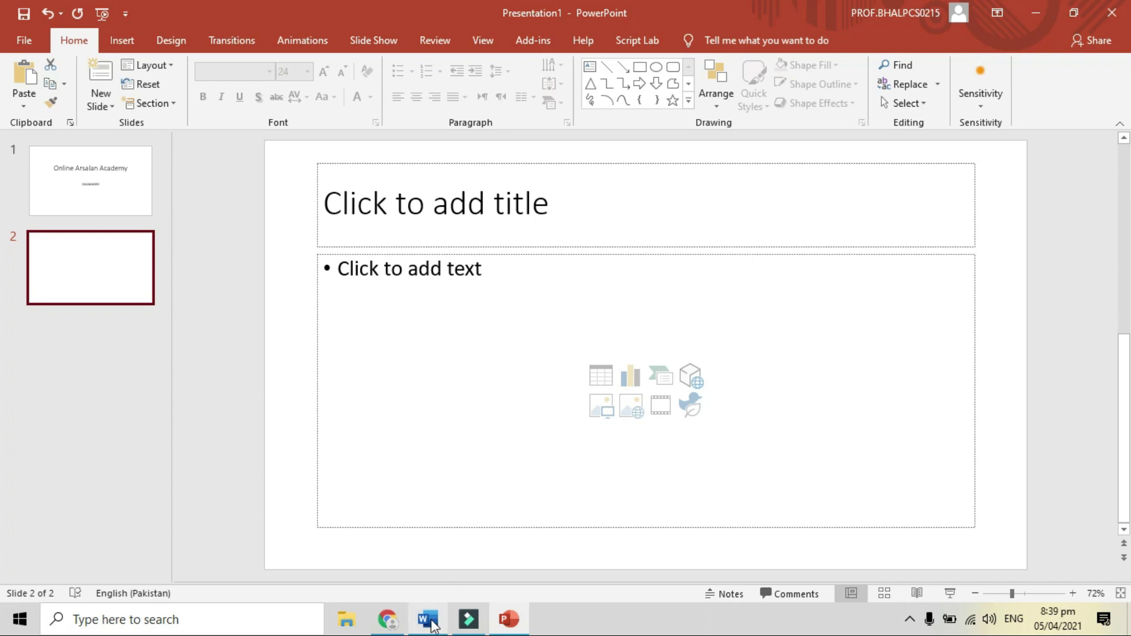
left_click(433, 617)
left_click(529, 341)
left_click_drag(529, 341, 307, 342)
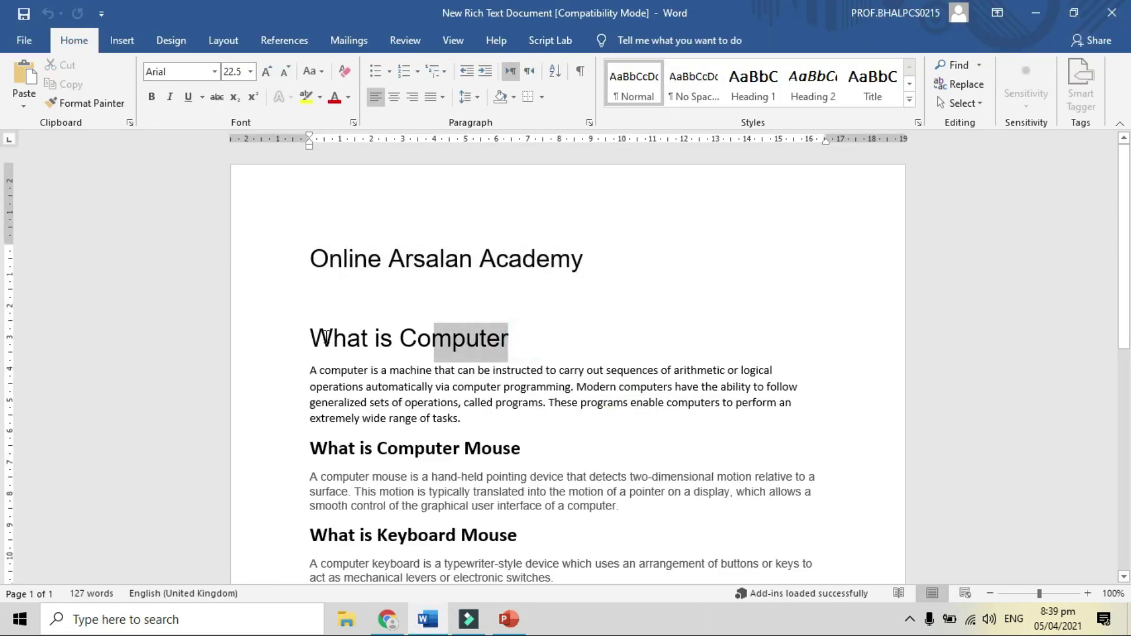
left_click(509, 618)
left_click(461, 207)
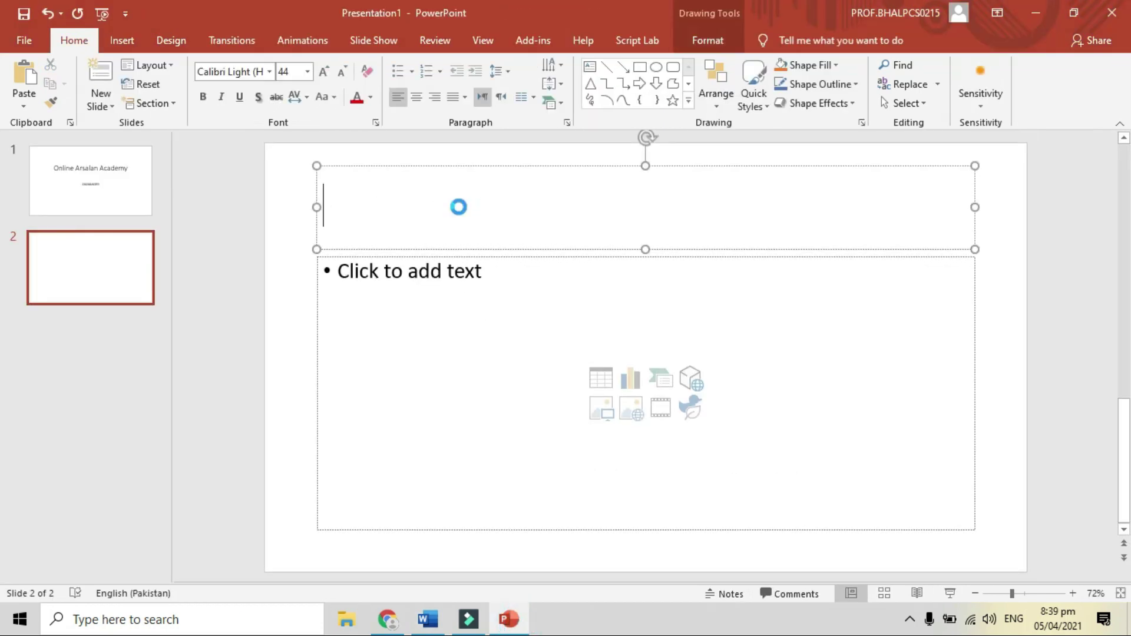
type("What is Computer")
Copy the computer-definition paragraph from Word and paste it into slide 2's body placeholder.
left_click(437, 620)
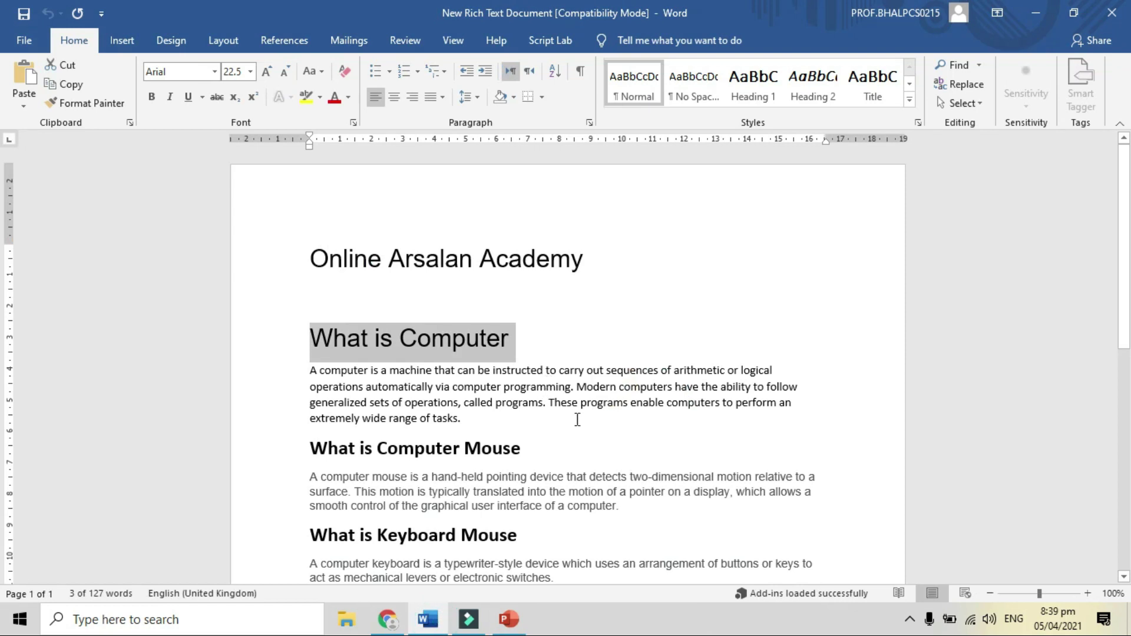
left_click_drag(463, 419, 309, 370)
key("ctrl+c")
left_click(508, 618)
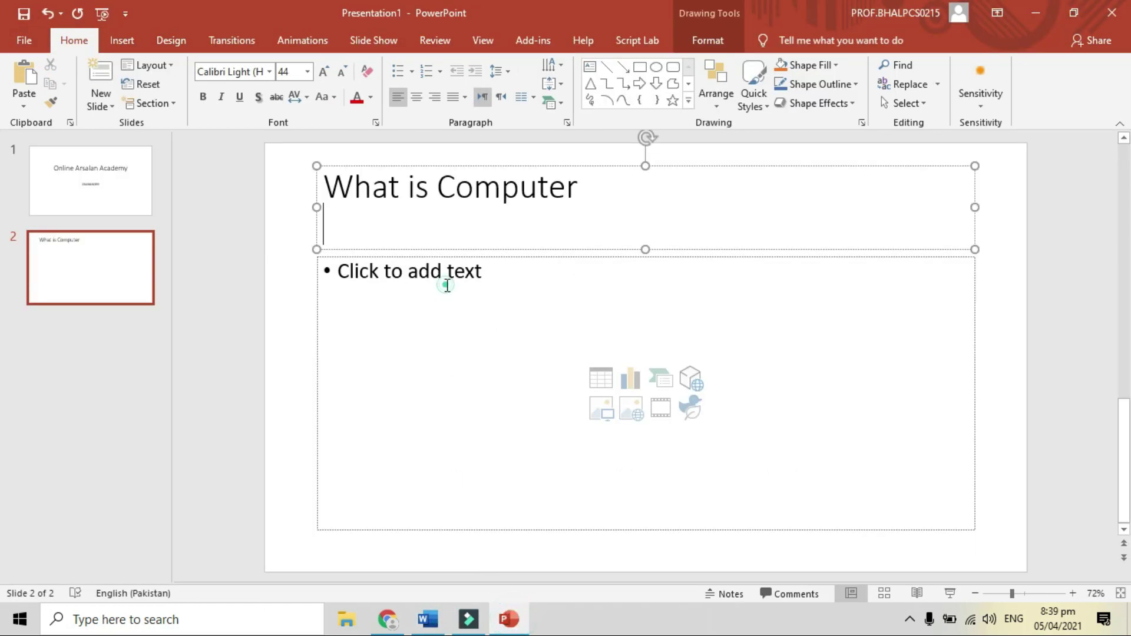
left_click(445, 285)
right_click(448, 286)
left_click(478, 317)
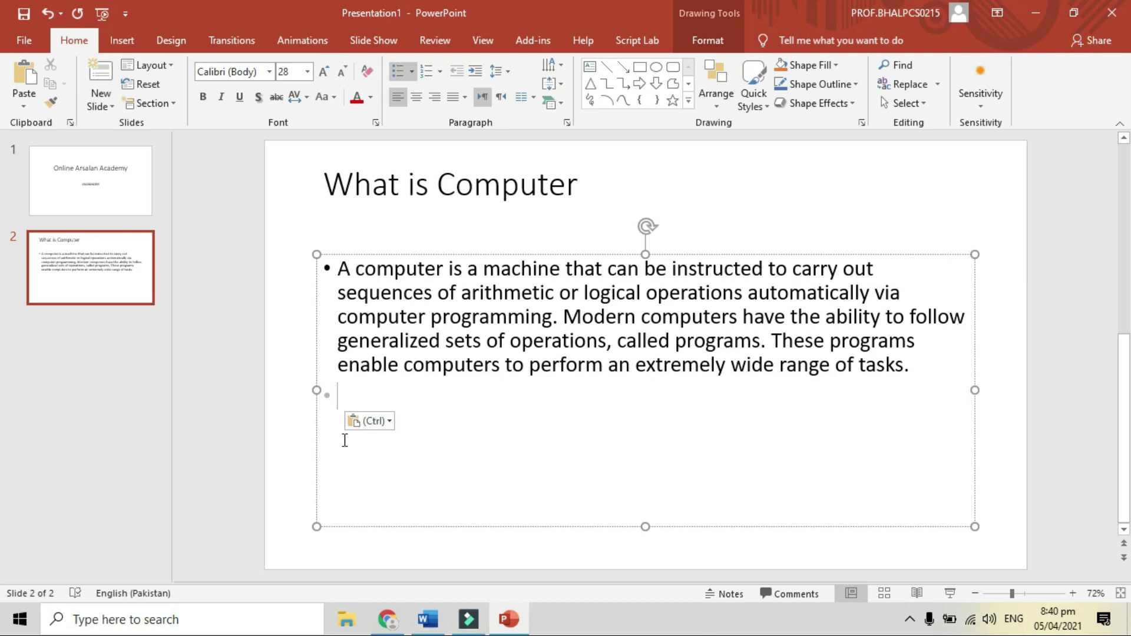
left_click(121, 41)
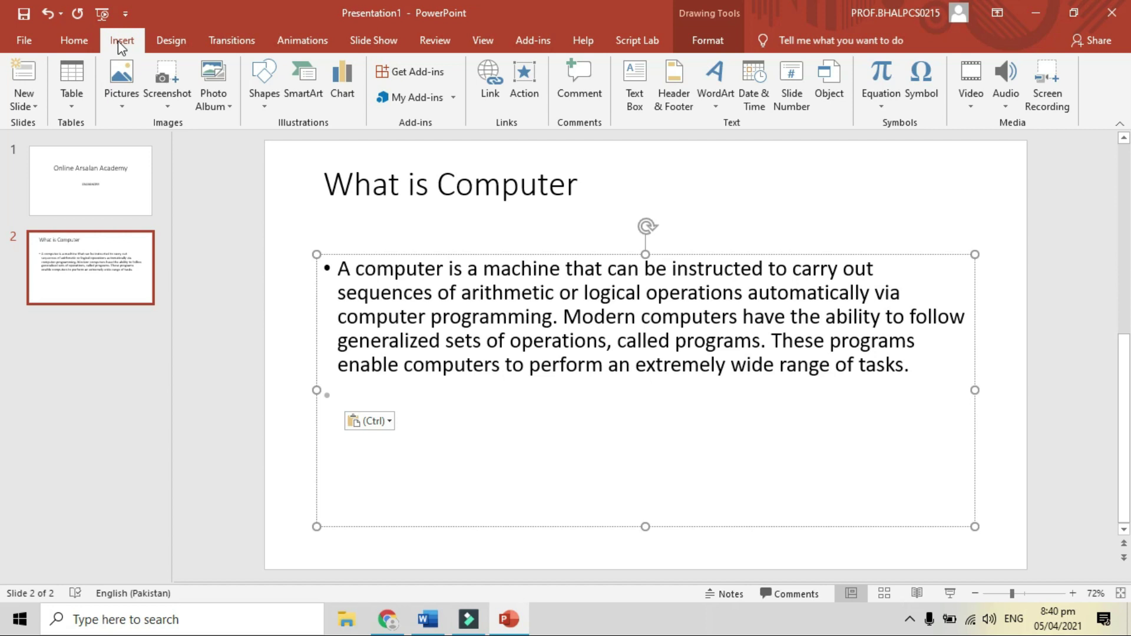
Choose a 5-column by 6-row grid from the Table picker to add the table to slide 2.
left_click(78, 83)
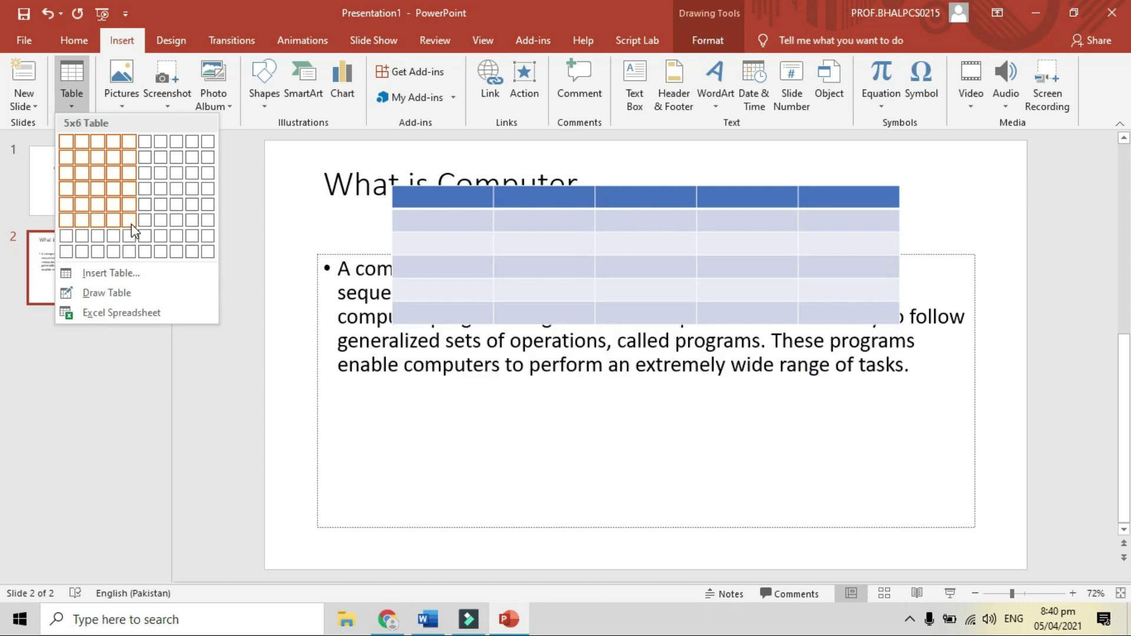
left_click(131, 225)
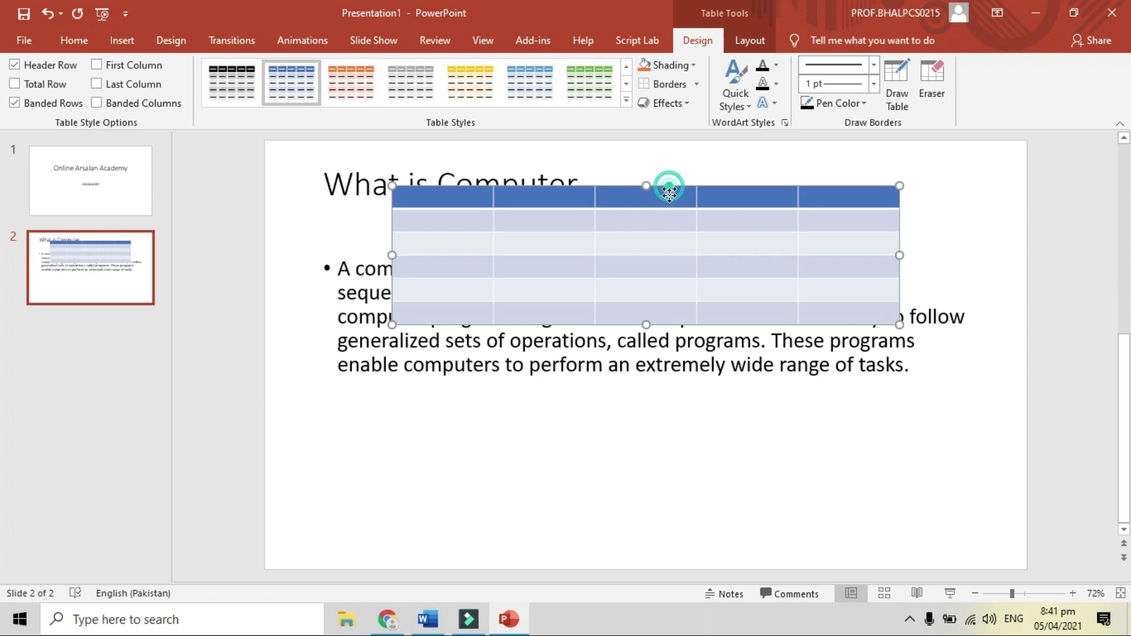
Move the table below the paragraph and type the header years 2021, 2020, 2019, 2018, 2017.
left_click_drag(670, 188, 657, 396)
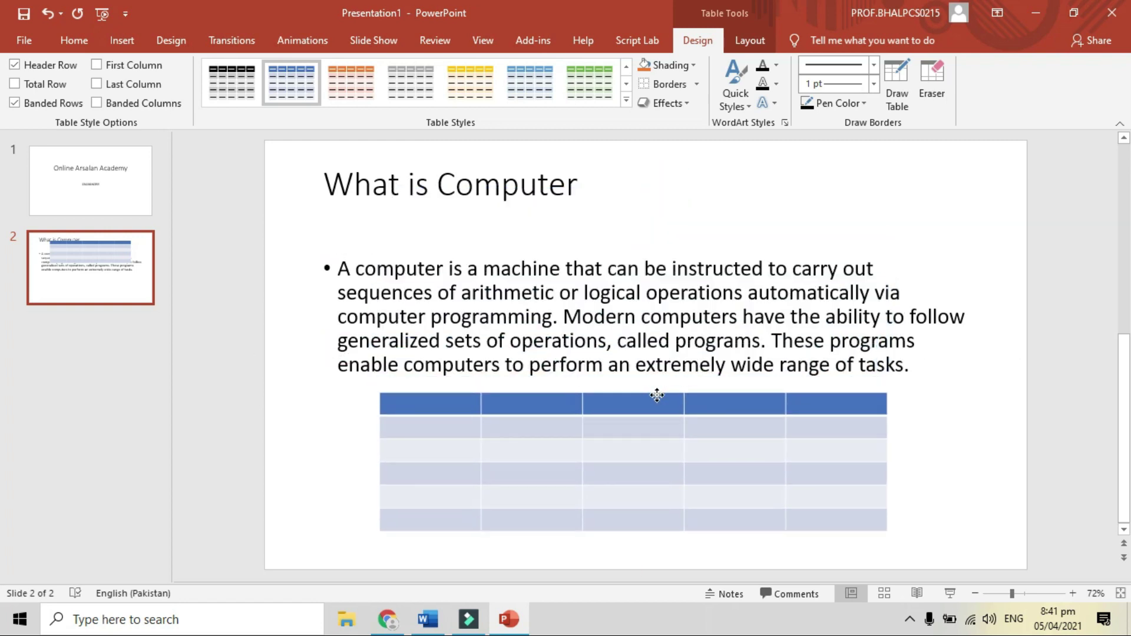
left_click_drag(657, 396, 657, 395)
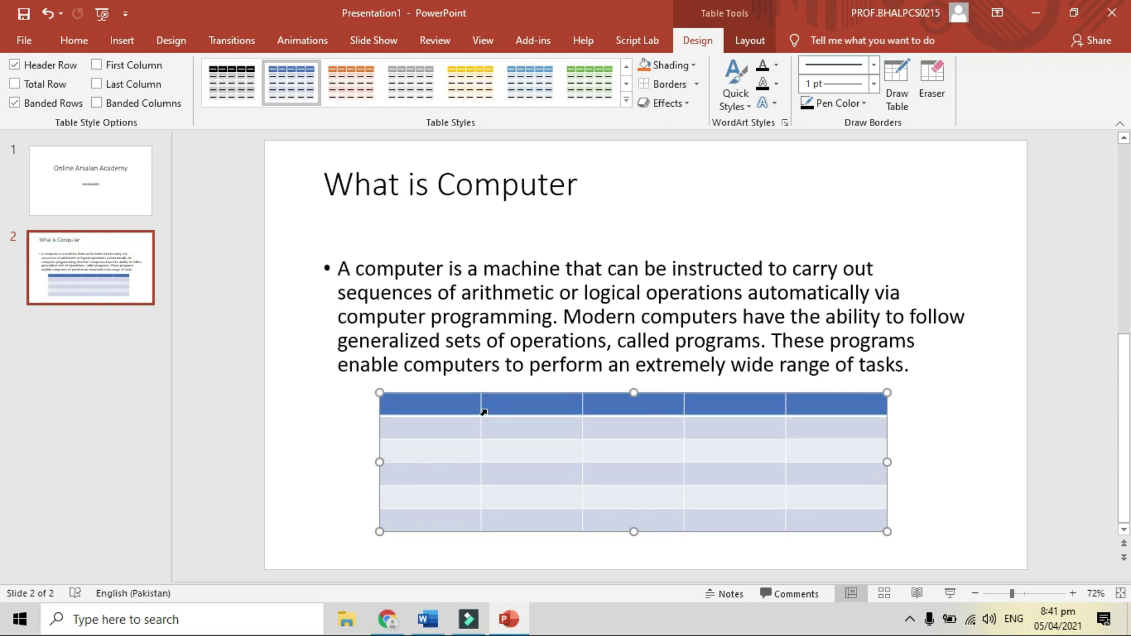
left_click(451, 404)
type("2021")
left_click(544, 411)
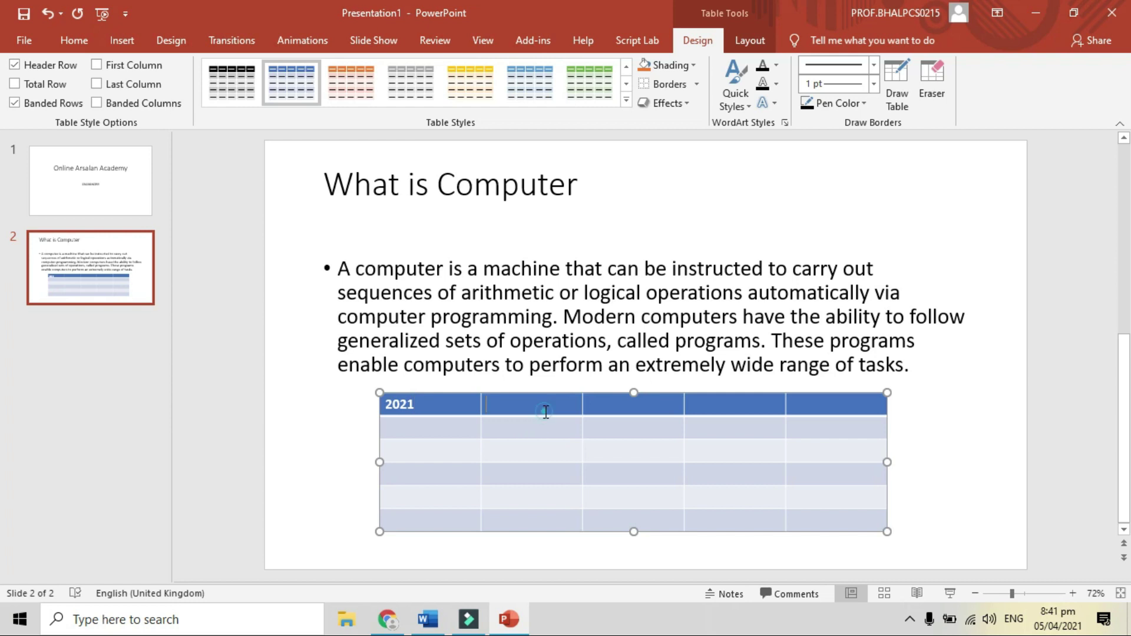
type("20")
left_click(608, 397)
left_click(618, 407)
type("20")
left_click(724, 405)
type("201")
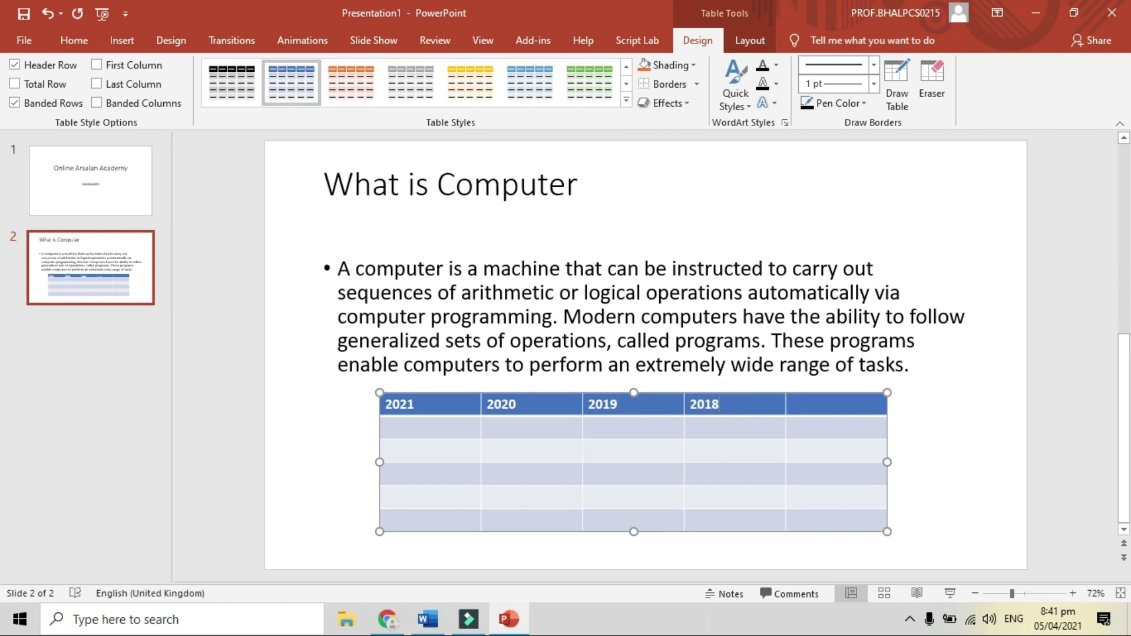
left_click(848, 405)
type("201")
Number the rows 1 to 5 down the 2021 column.
left_click(442, 430)
type("1")
left_click(412, 452)
type("2")
left_click(416, 471)
type("3")
left_click(419, 506)
type("4")
left_click(421, 522)
type("5")
Nudge the table lower and fill row 1 under 2020–2017 with the letters A–D.
left_click_drag(534, 395, 538, 448)
left_click(538, 448)
type("A")
left_click(623, 446)
left_click(719, 442)
type("C")
left_click(812, 441)
type("D")
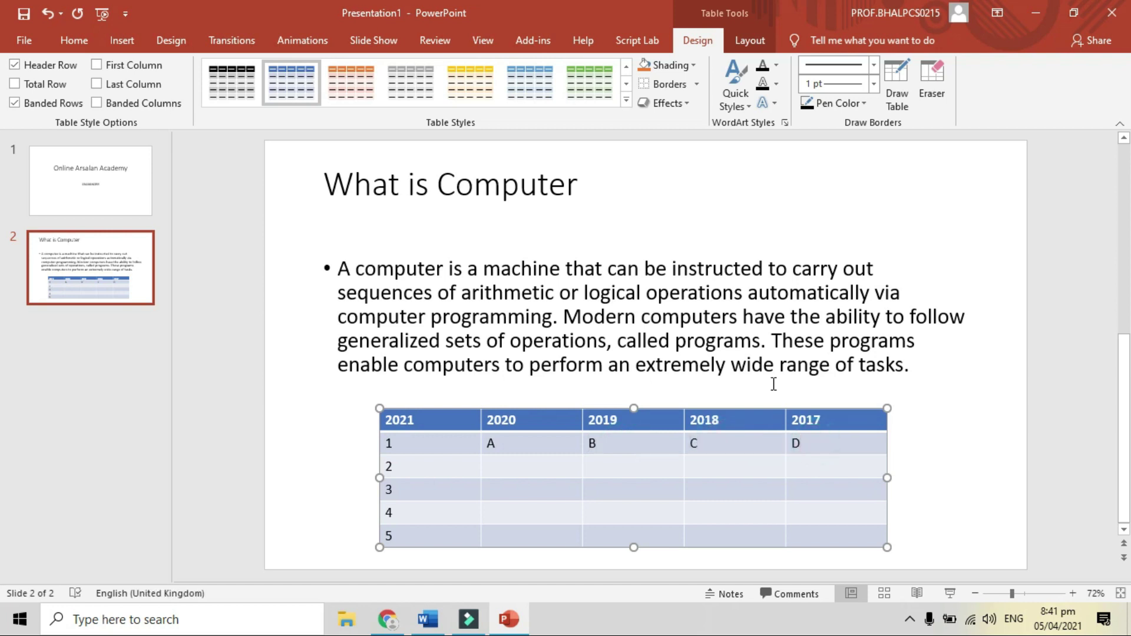
left_click(773, 383)
left_click(1010, 439)
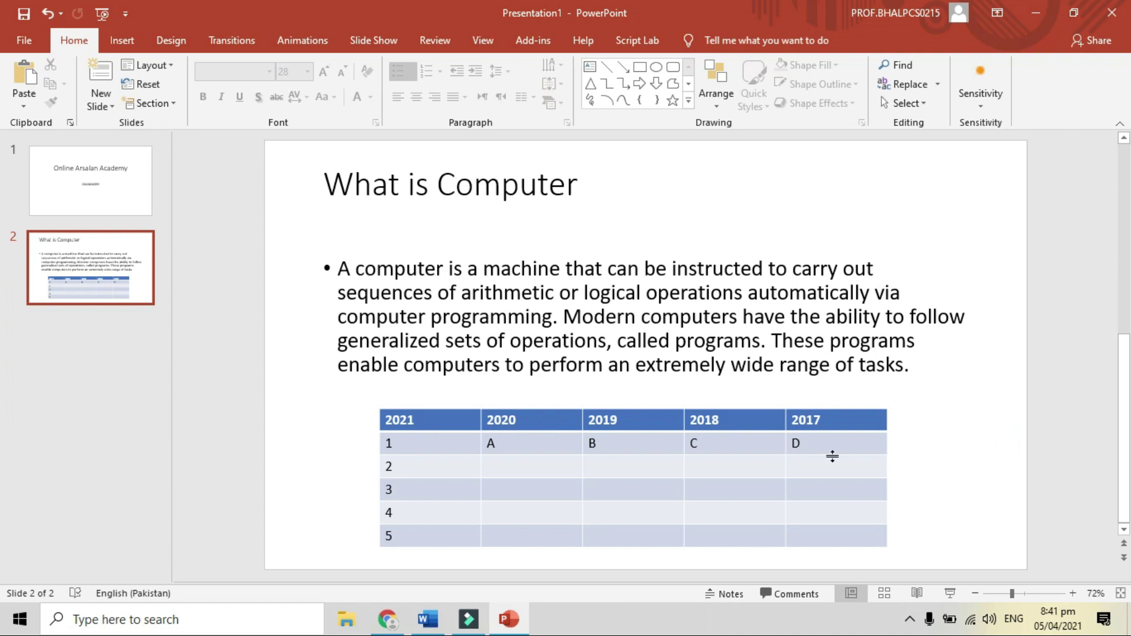
Add a new slide 3 after slide 2 and apply the Comparison layout to it.
right_click(116, 280)
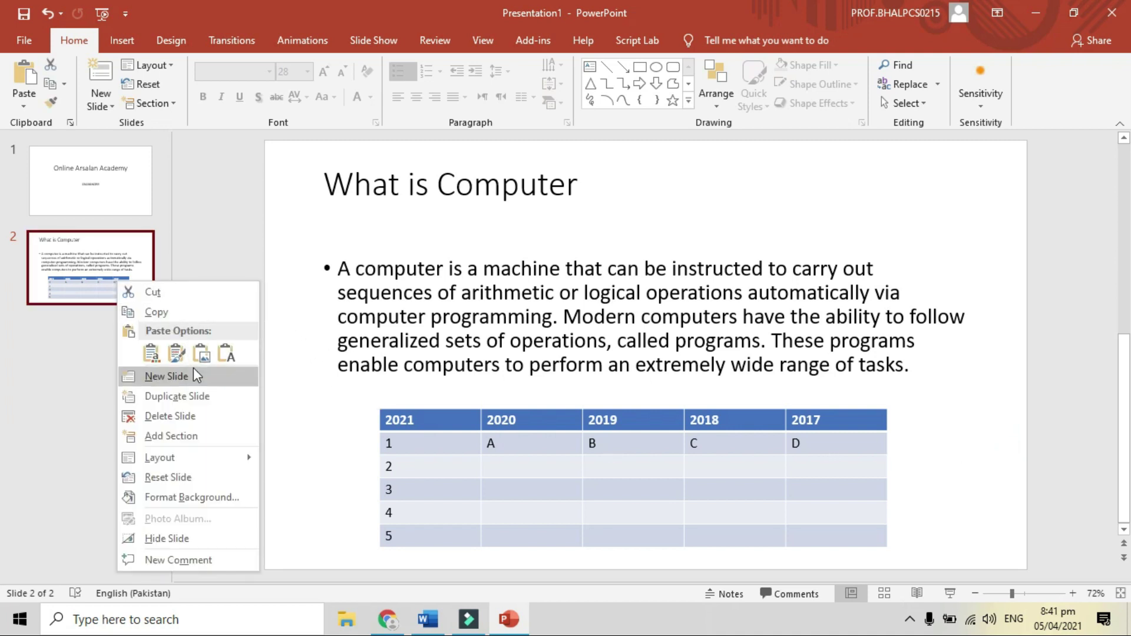
left_click(195, 375)
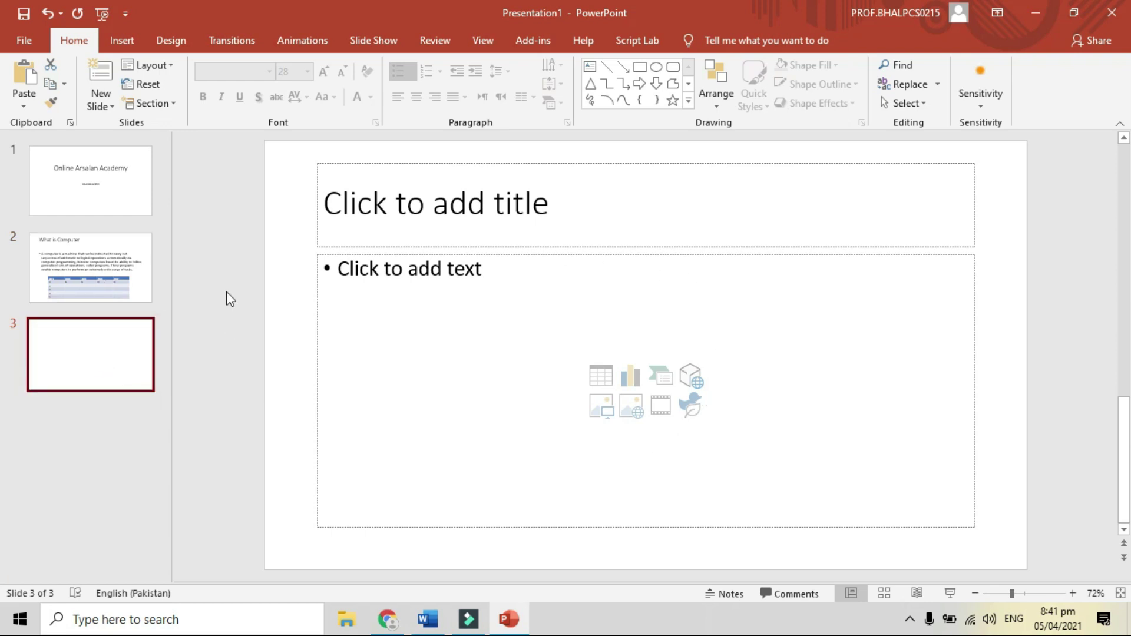
right_click(114, 354)
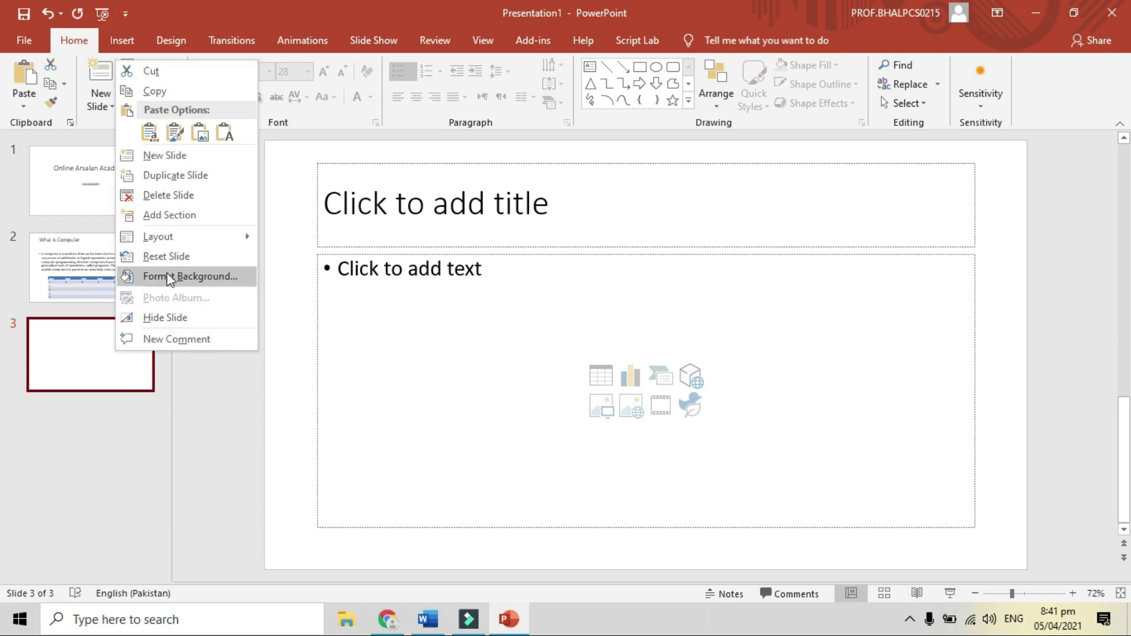
left_click(168, 237)
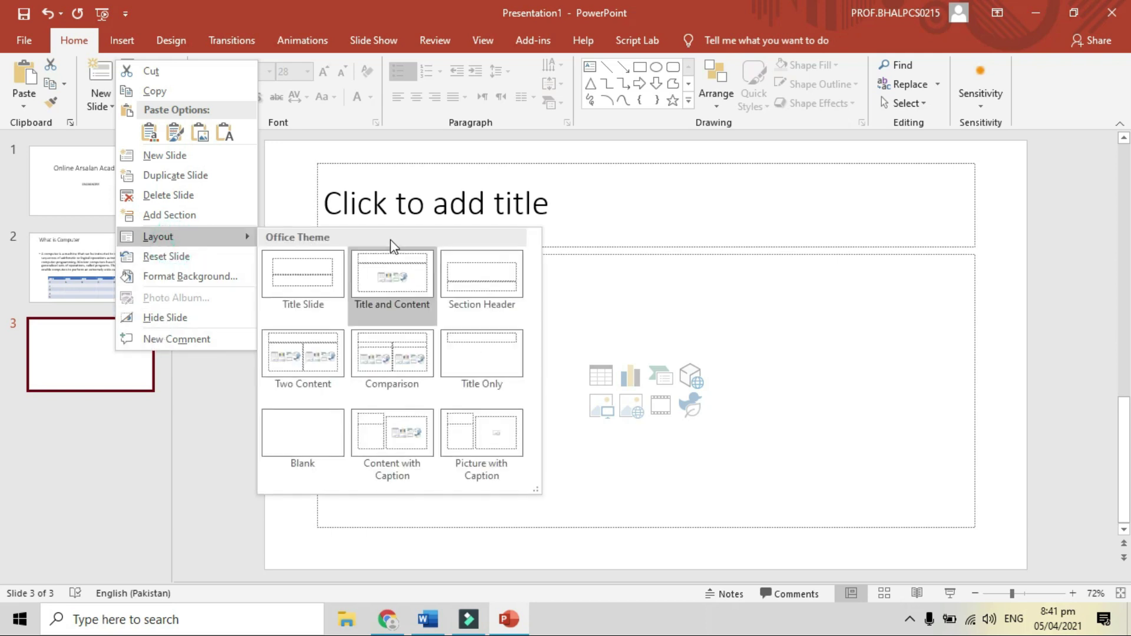
left_click(414, 358)
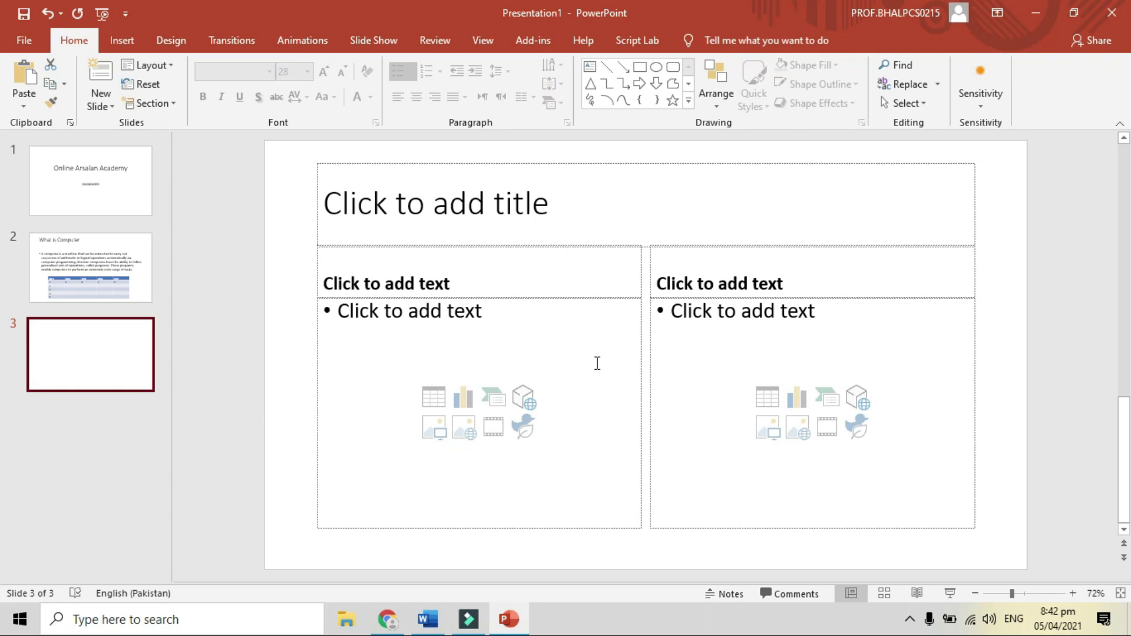
Copy 'What is Computer Mouse' from Word into slide 3's left column heading.
left_click(428, 619)
scroll(522, 421, "down", 3)
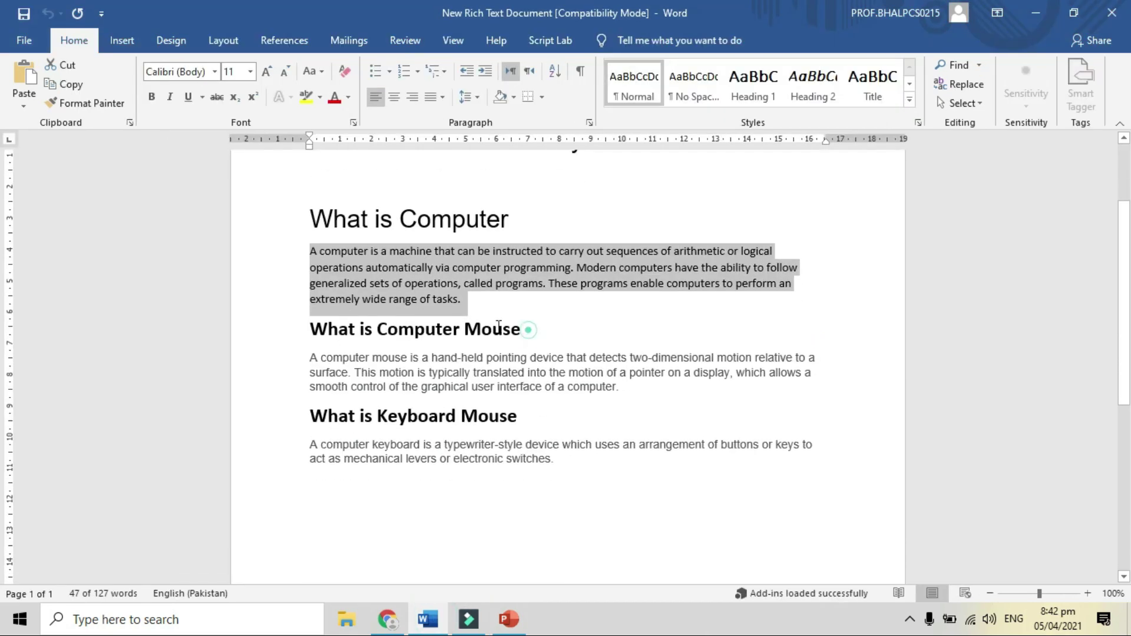
triple_click(530, 330)
key("ctrl+c")
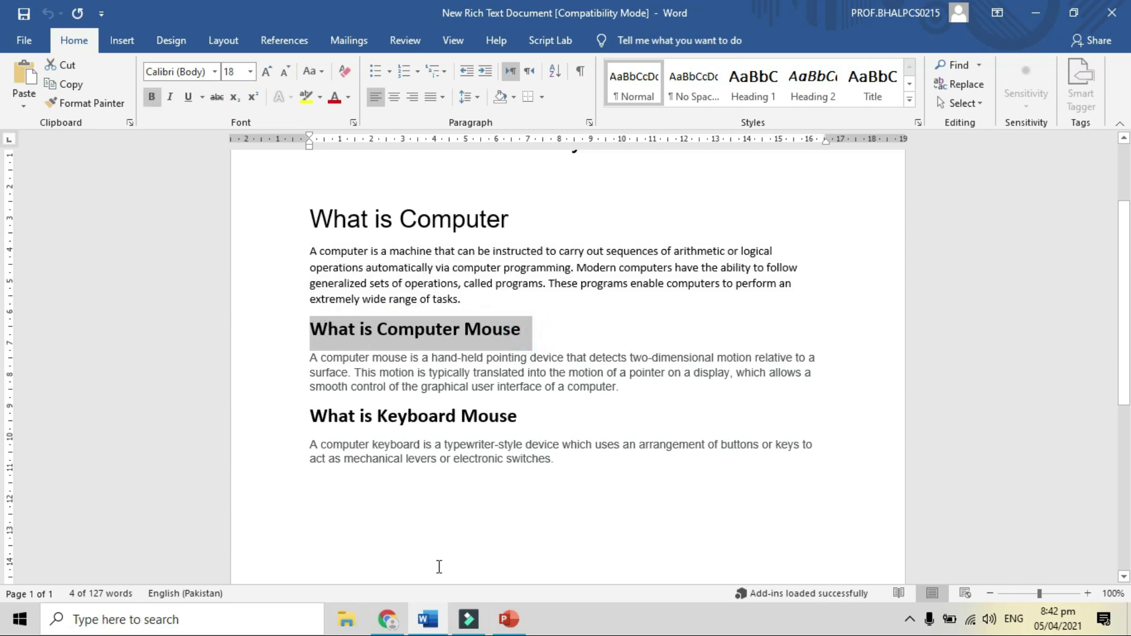
left_click(508, 619)
left_click(432, 274)
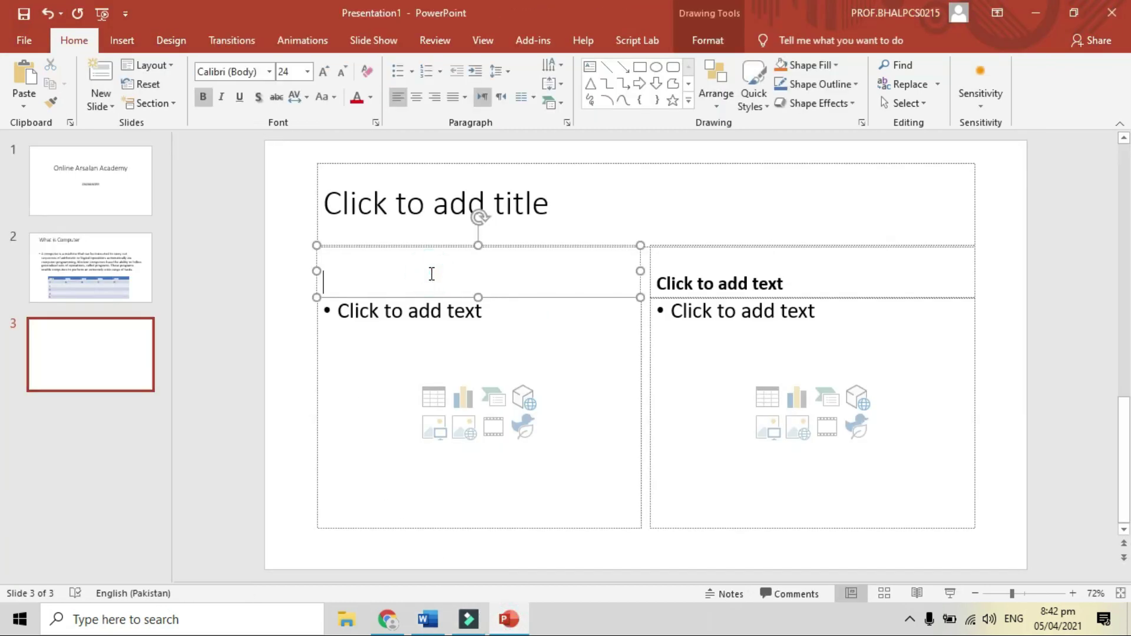
key("ctrl+v")
Copy 'What is Keyboard Mouse' from Word into slide 3's right column heading.
left_click(428, 620)
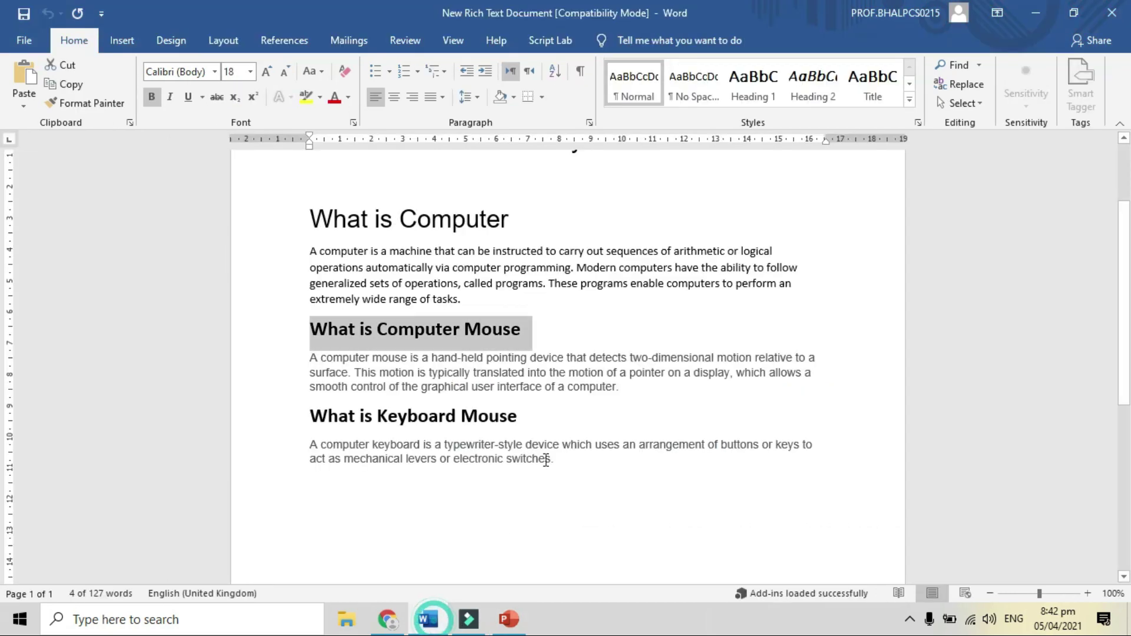
triple_click(524, 416)
key("ctrl+c")
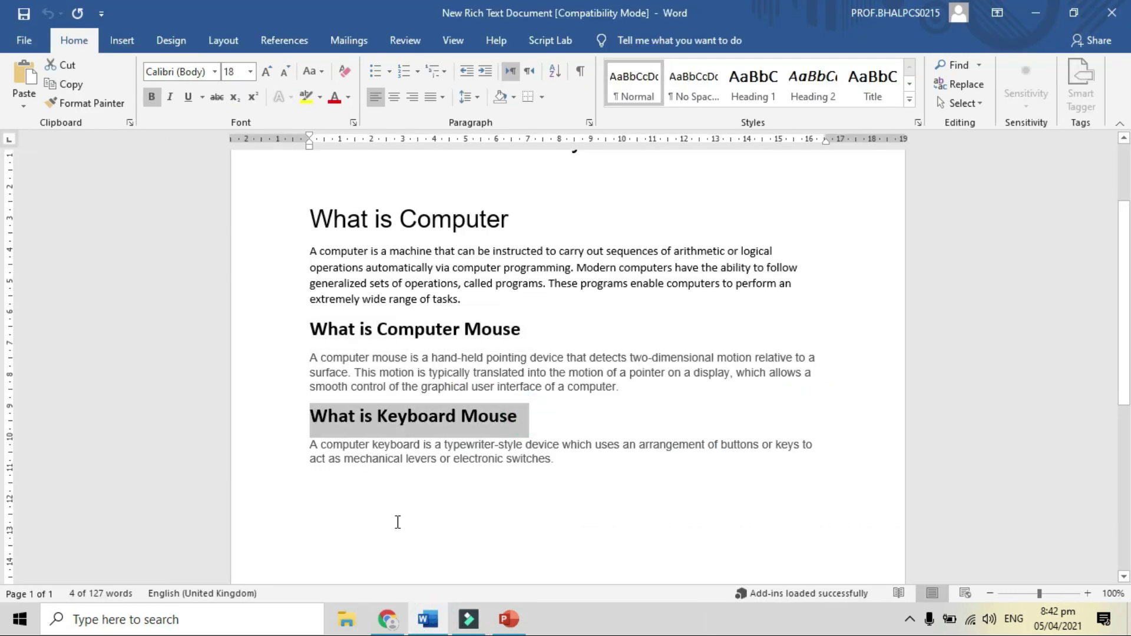
left_click(508, 619)
left_click(704, 289)
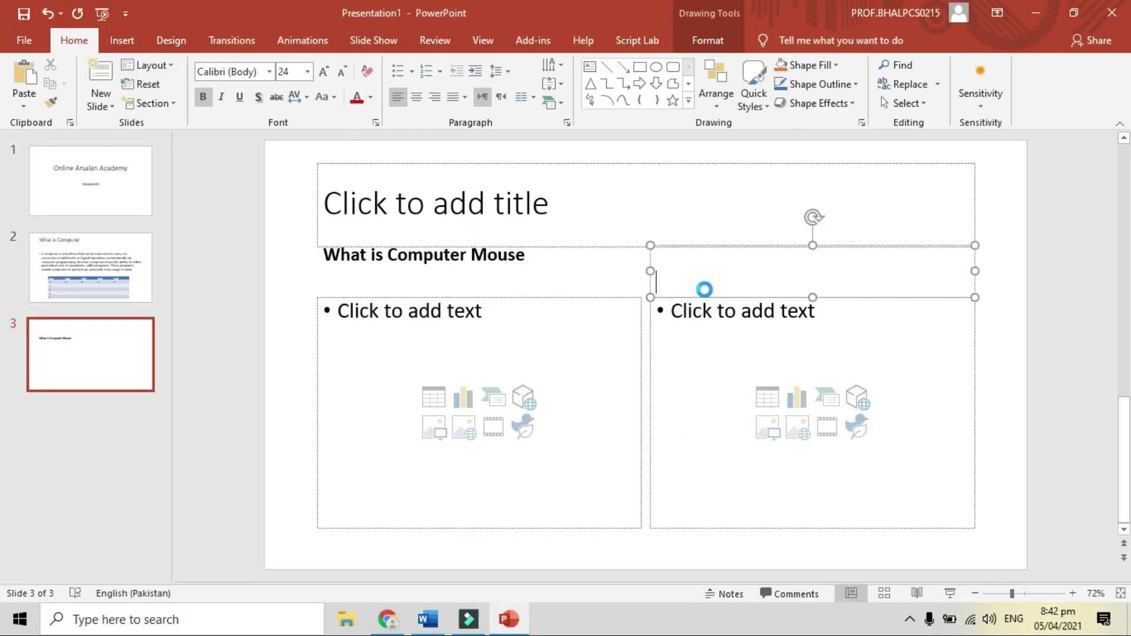
key("ctrl+v")
left_click(530, 361)
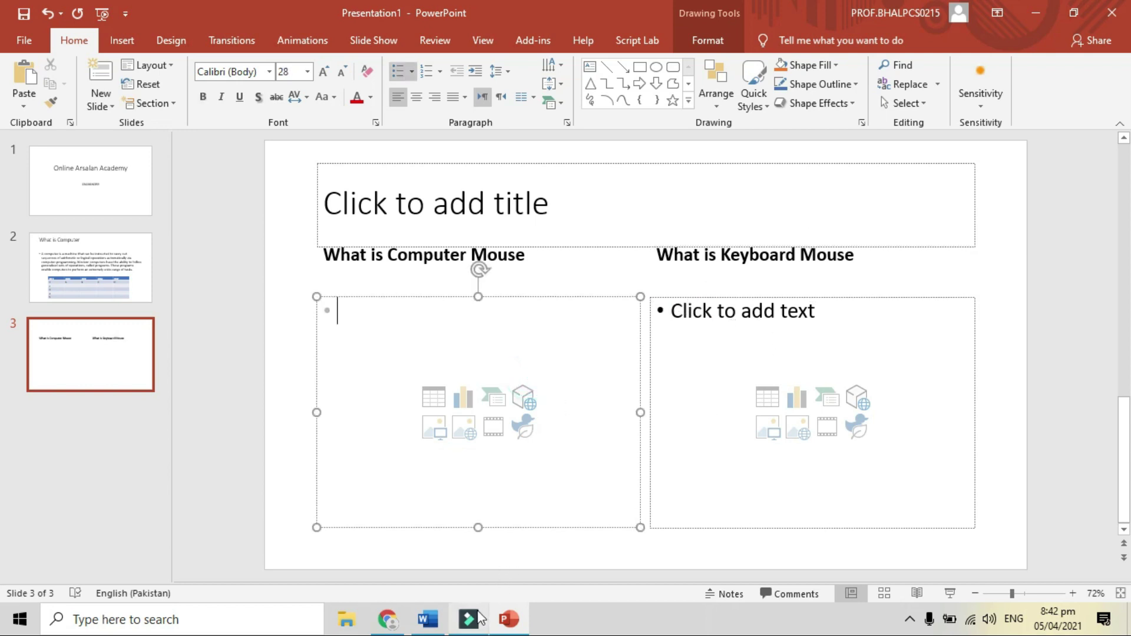
Paste the keyboard description paragraph from Word into slide 3's right content box.
left_click(428, 619)
mouse_move(555, 460)
left_mouse_down()
mouse_move(343, 460)
mouse_move(307, 446)
left_mouse_up()
left_click(507, 619)
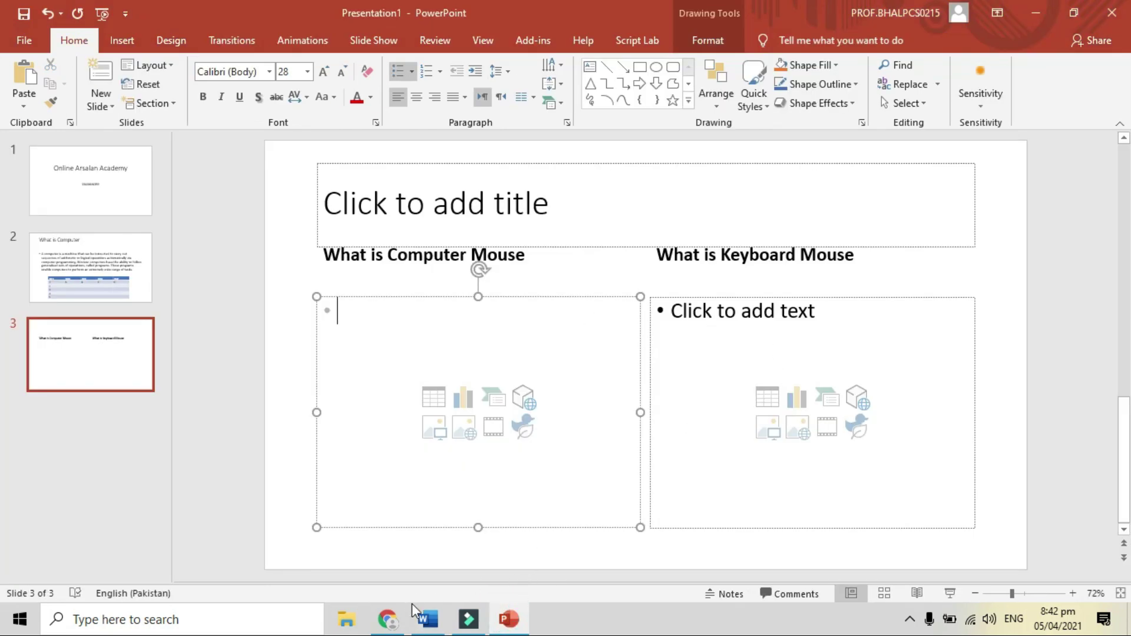
left_click(428, 619)
left_click(428, 619)
left_click(740, 311)
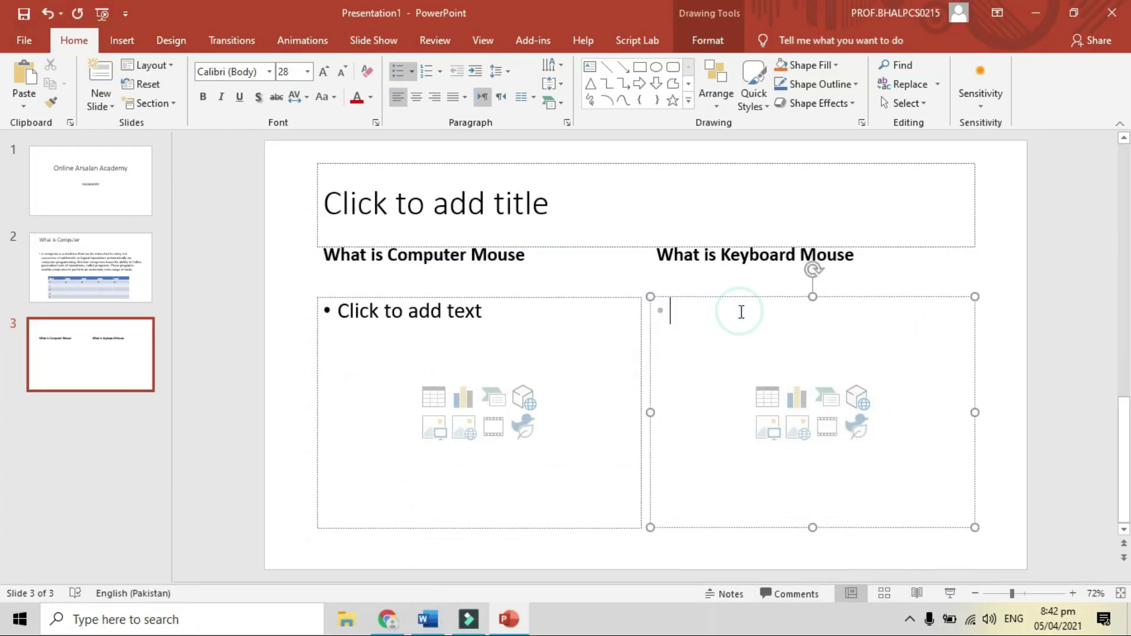
key("ctrl+v")
Paste the computer mouse description paragraph from Word into slide 3's left content box.
left_click(509, 619)
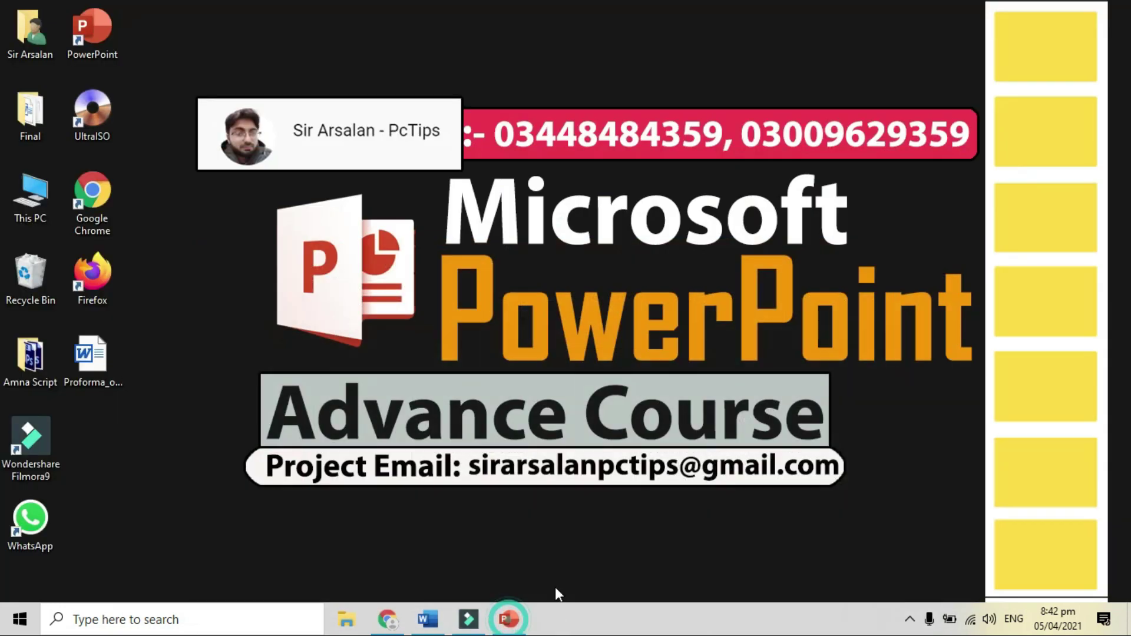
left_click(428, 620)
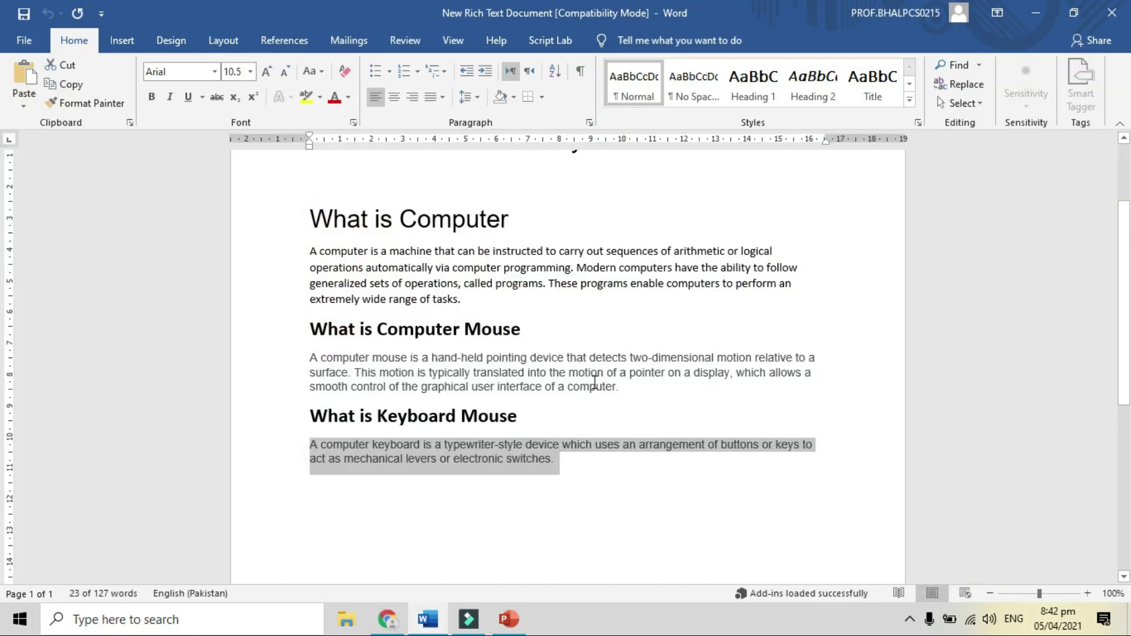
left_click_drag(622, 387, 303, 365)
key("ctrl+c")
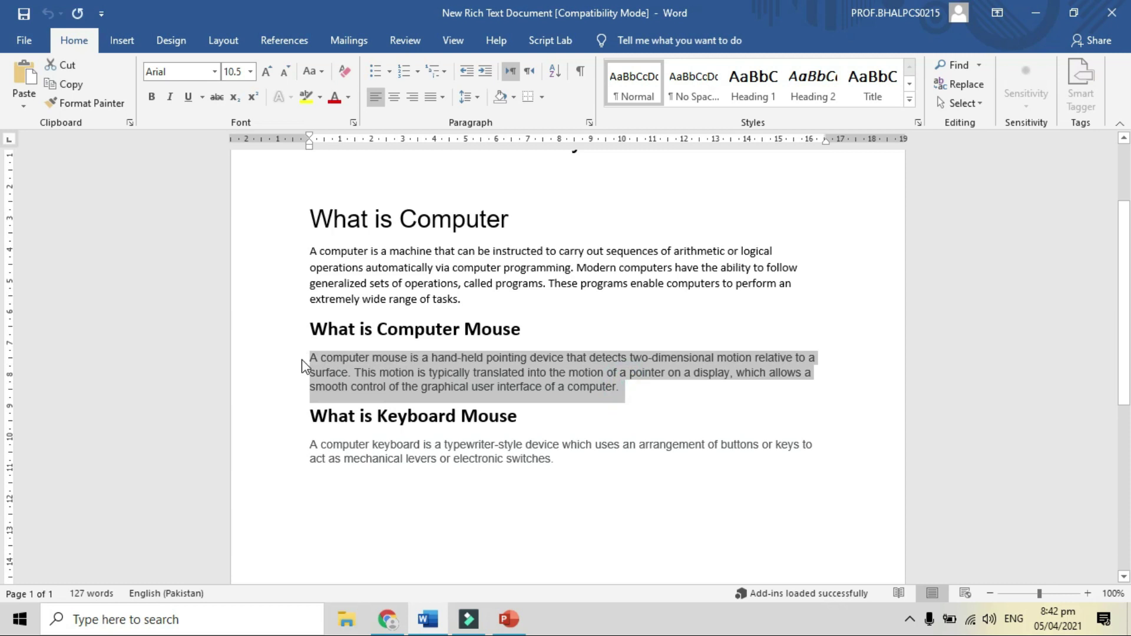
left_click(508, 619)
left_click(418, 341)
key("ctrl+v")
left_click(826, 434)
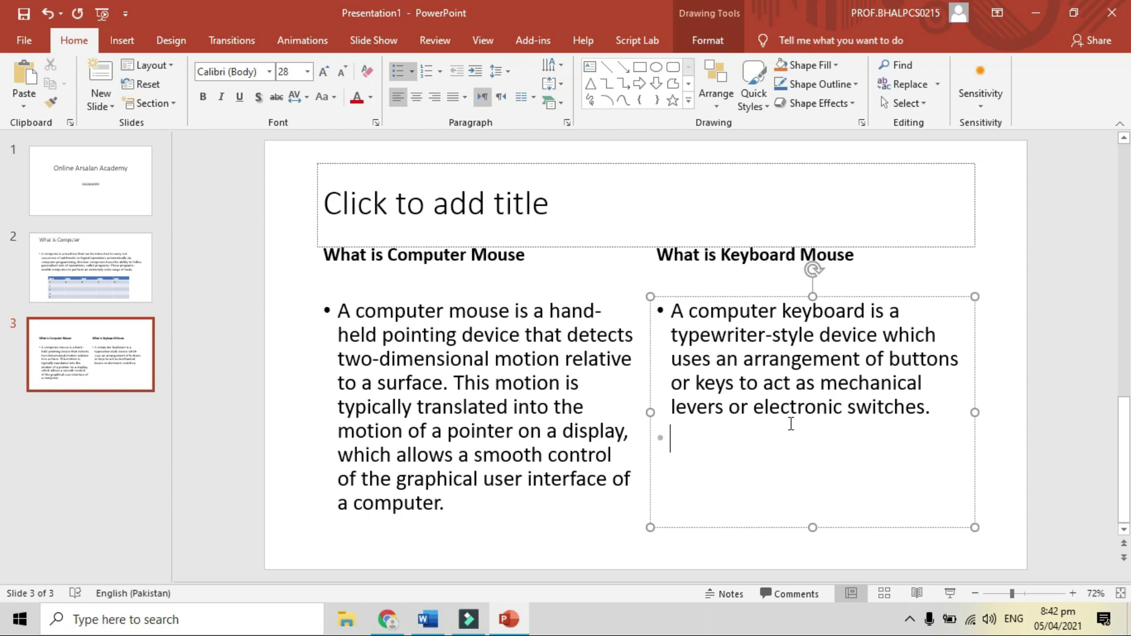
Delete slide 3's empty title placeholder.
left_click(464, 210)
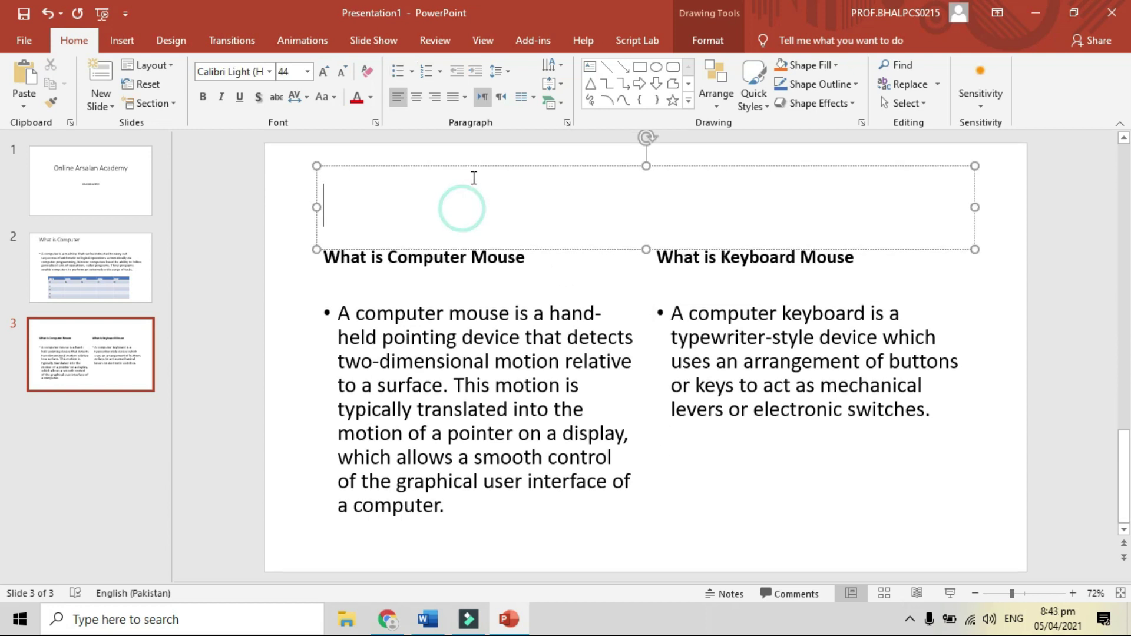
left_click(478, 163)
key("Delete")
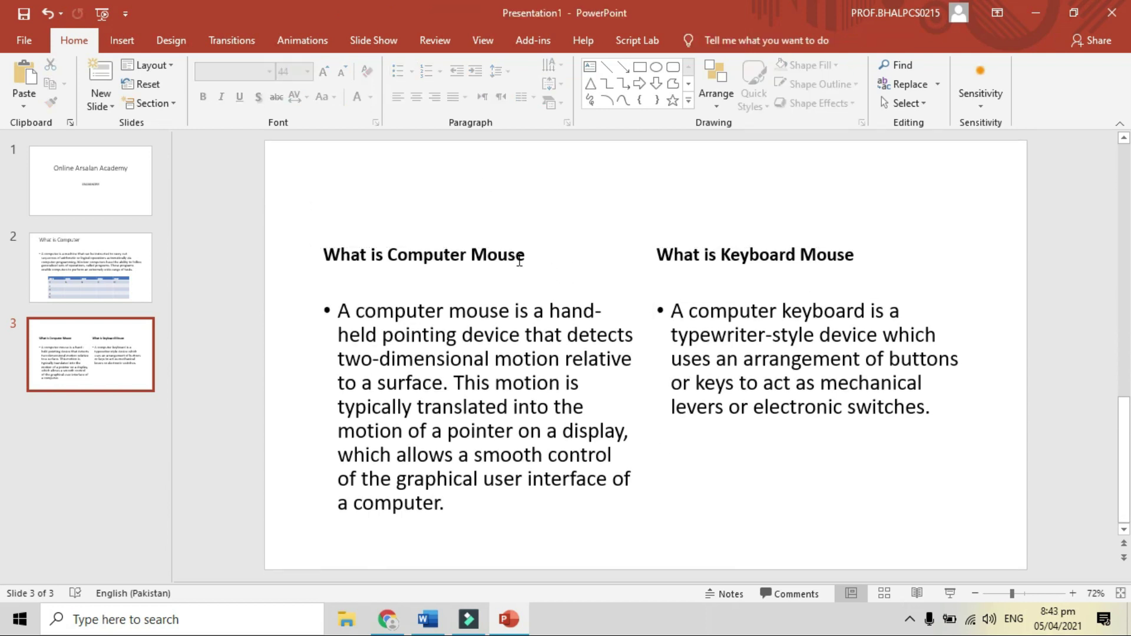
left_click(737, 256)
left_click(832, 451)
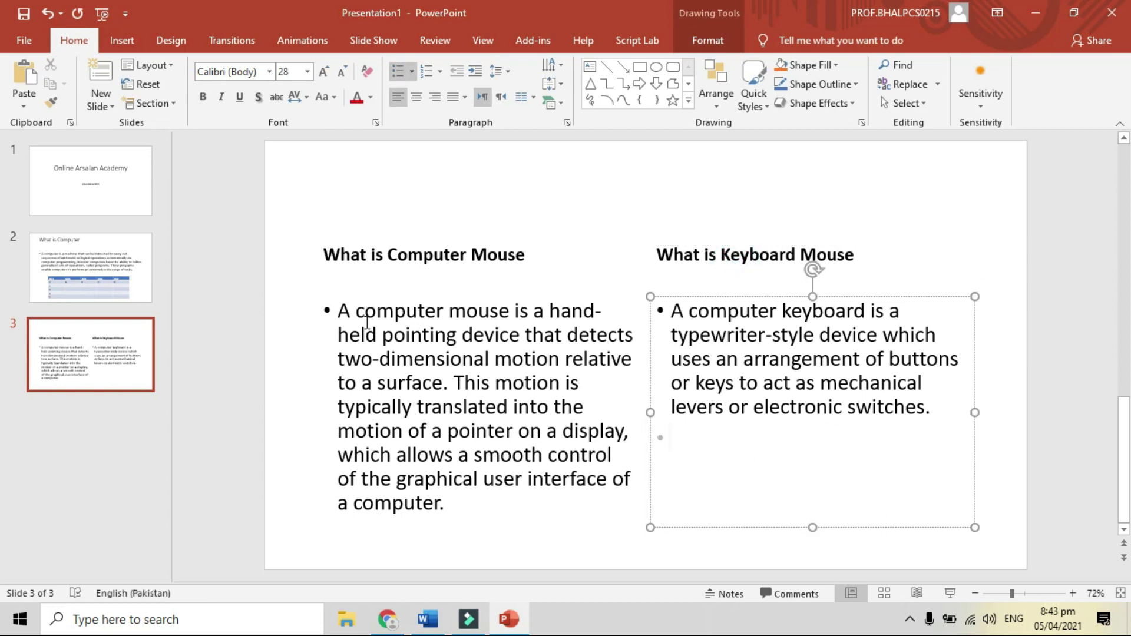
Insert a 2-column by 3-row table, narrow it, and place it below the keyboard paragraph.
left_click(122, 40)
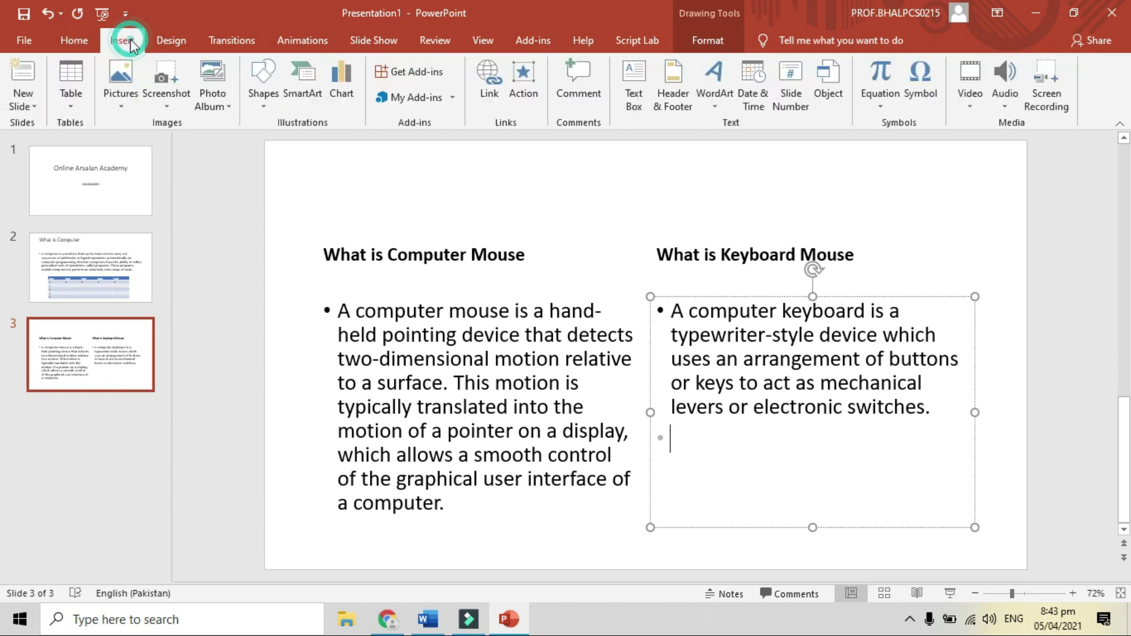
left_click(85, 97)
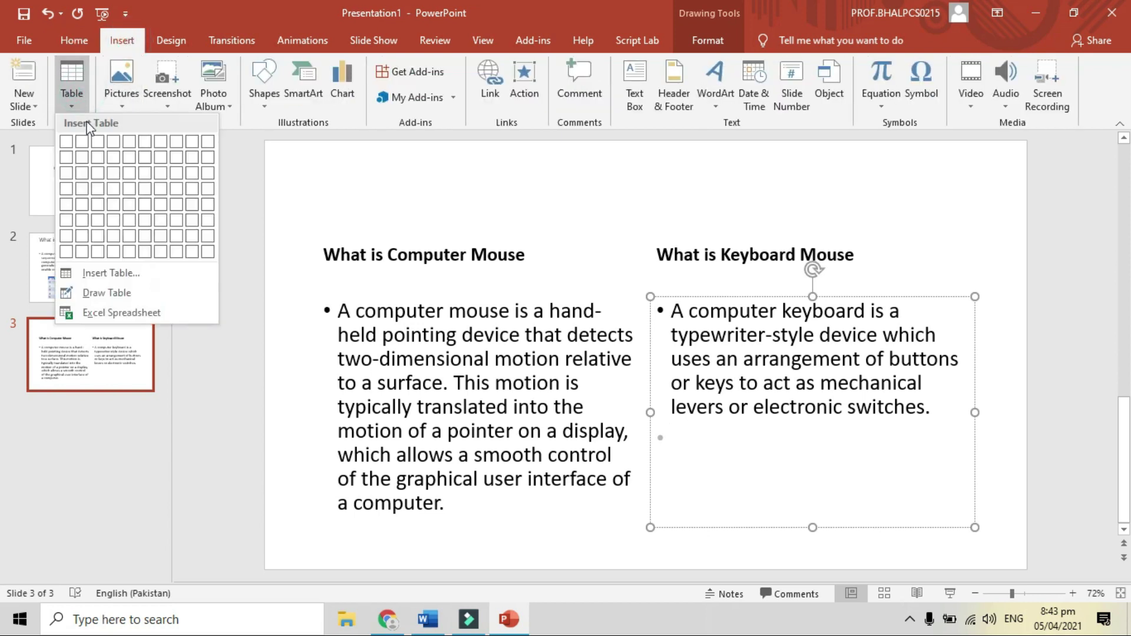
left_click(84, 173)
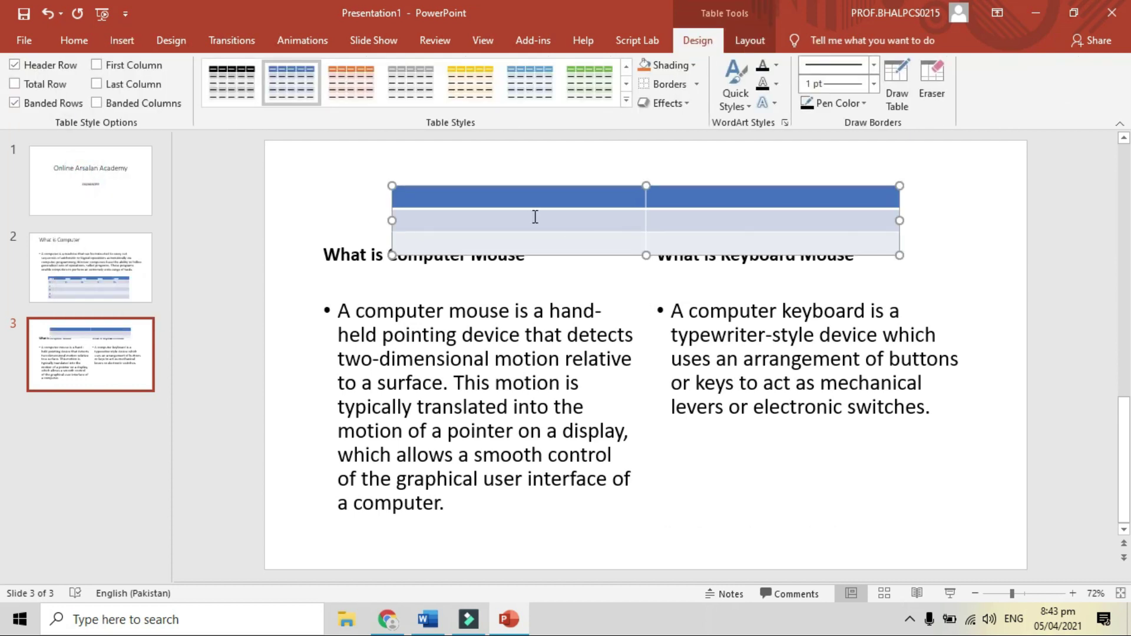
left_click_drag(393, 219, 576, 219)
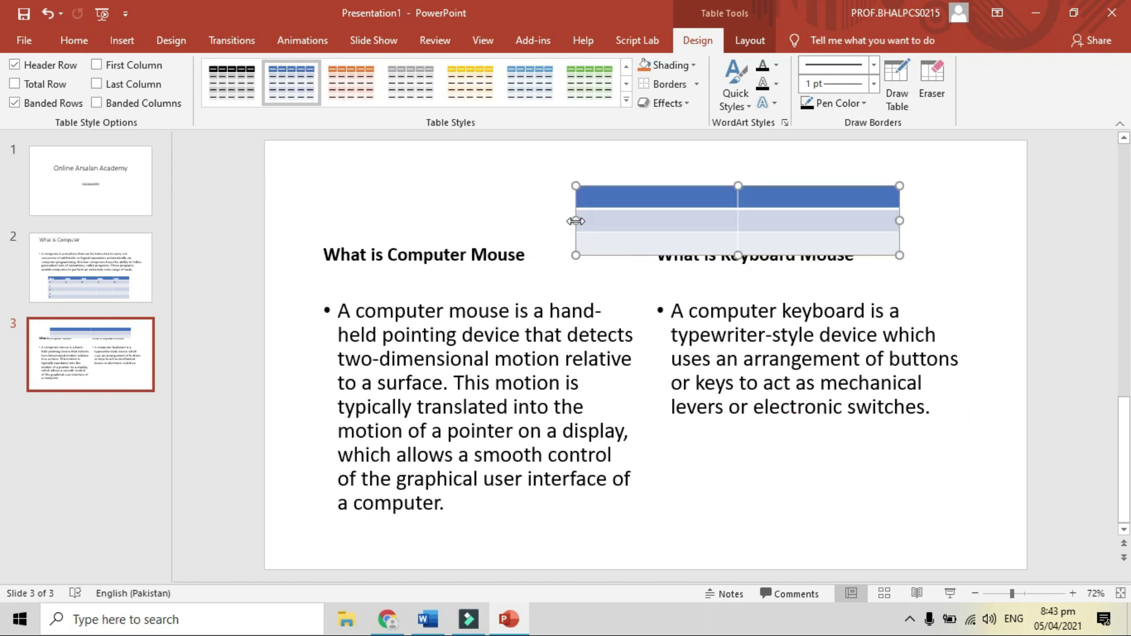
left_click_drag(898, 219, 862, 220)
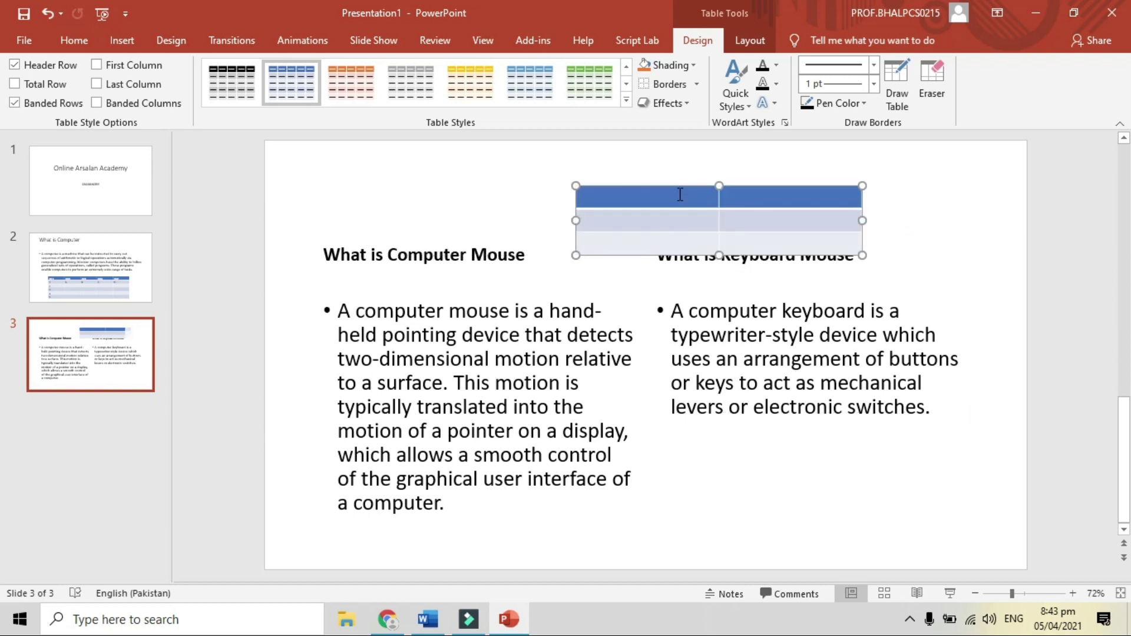
left_click_drag(678, 187, 766, 430)
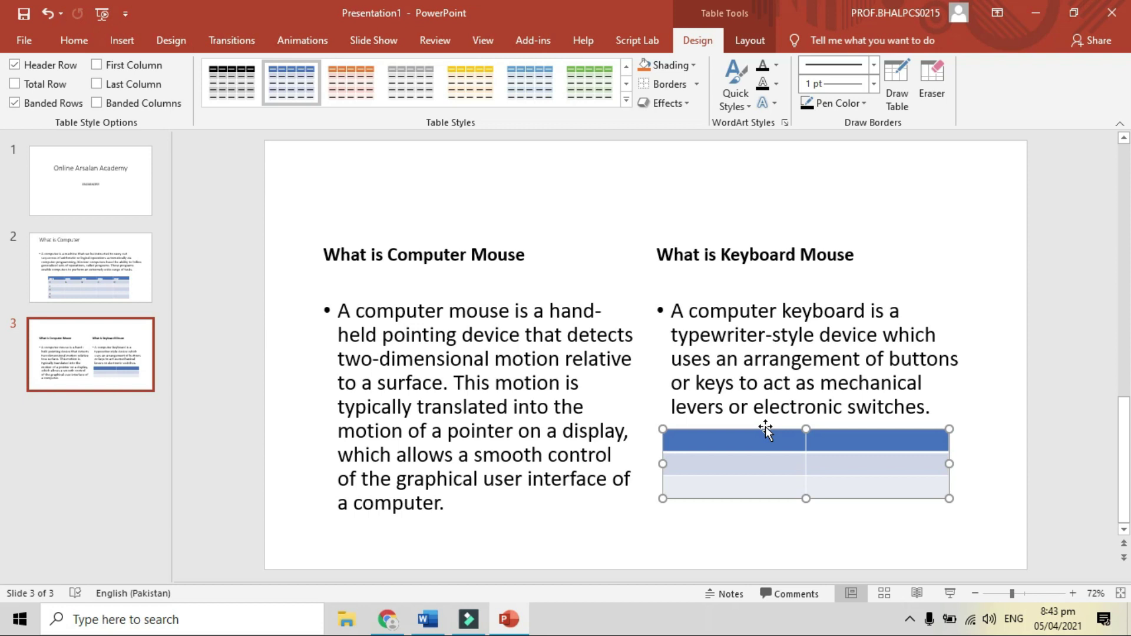
Add a new slide 4 after slide 3 and insert a 10-column, 8-row table in its left content area.
right_click(139, 360)
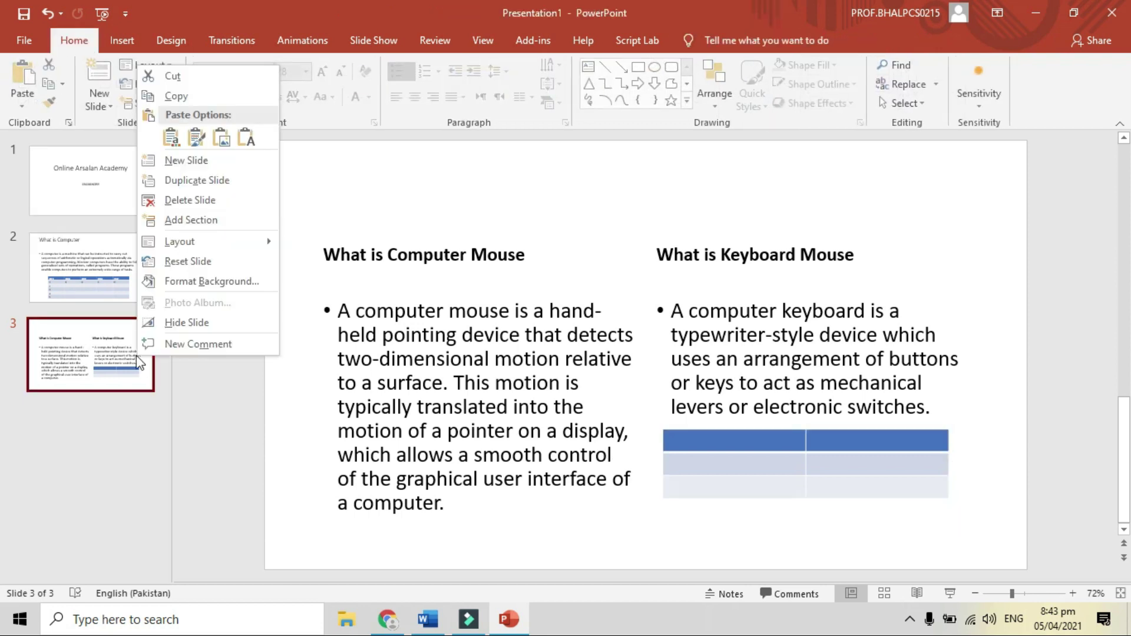
left_click(227, 163)
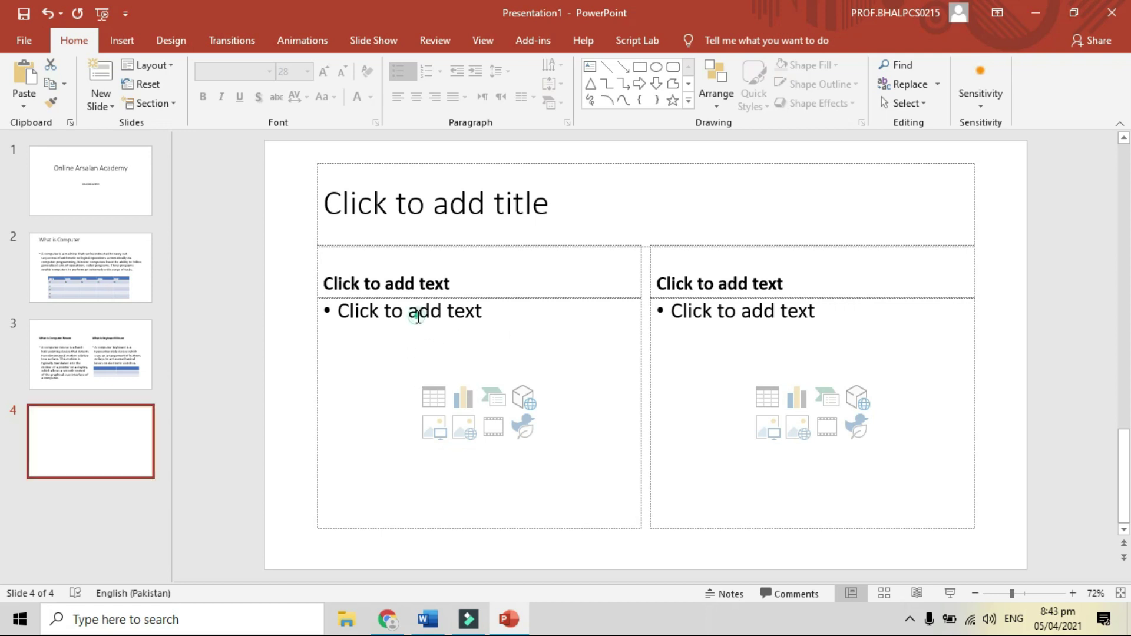
left_click(418, 317)
left_click(133, 45)
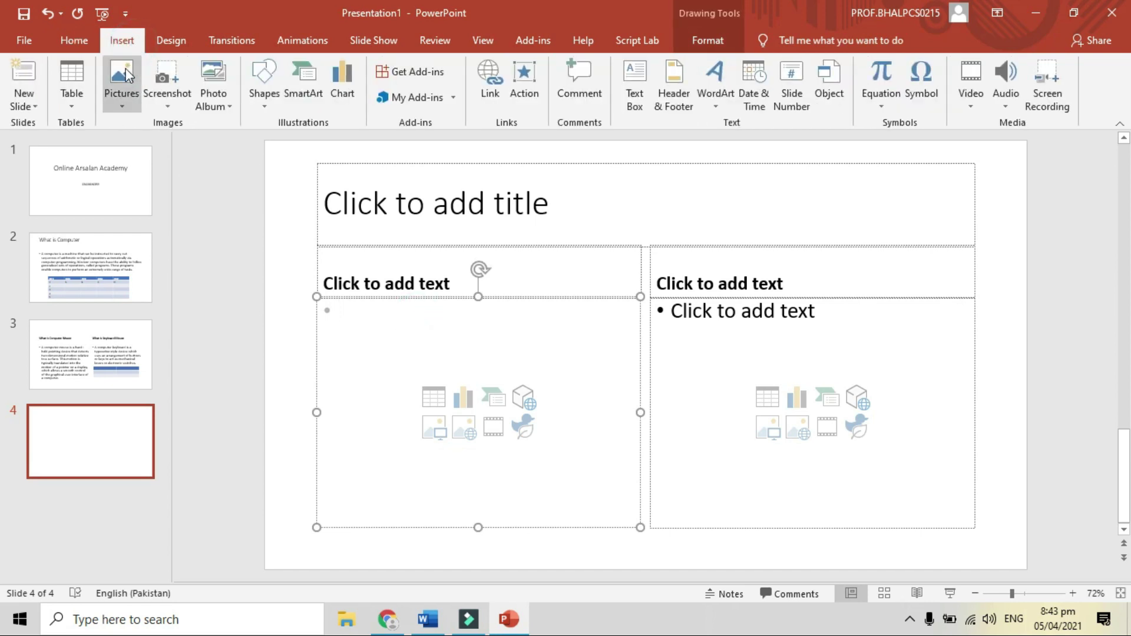
left_click(70, 89)
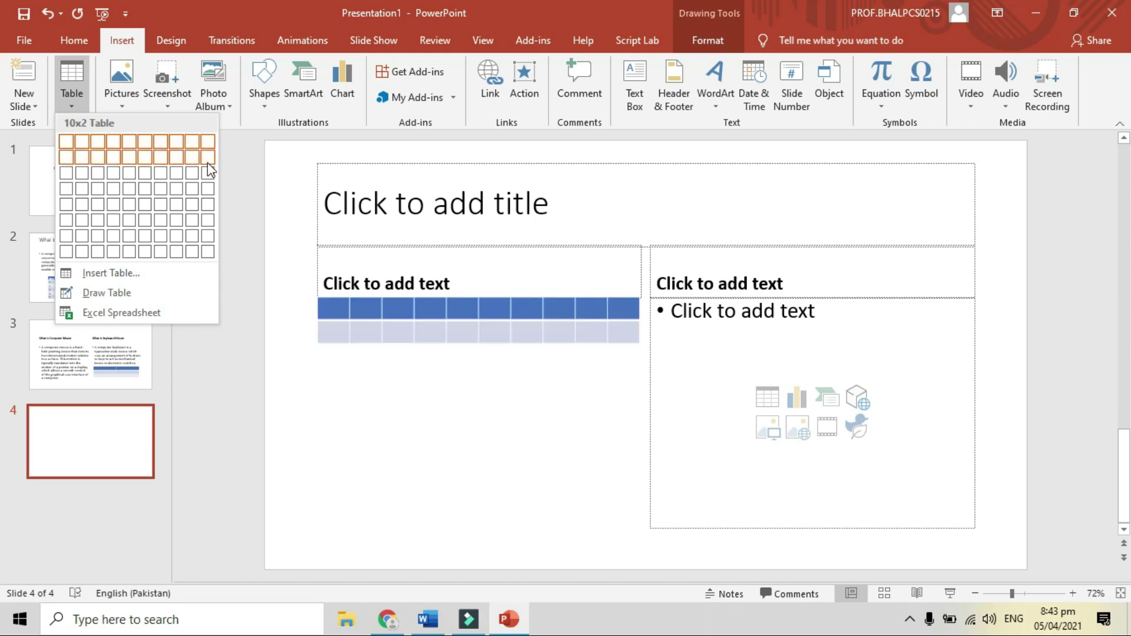
left_click(209, 253)
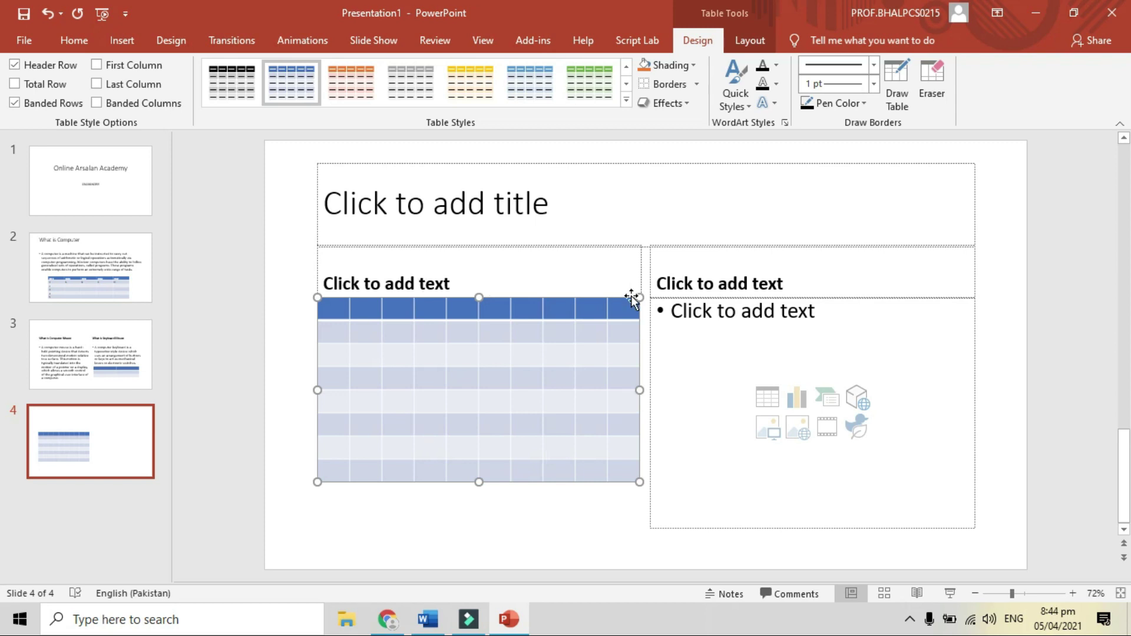
left_click(733, 318)
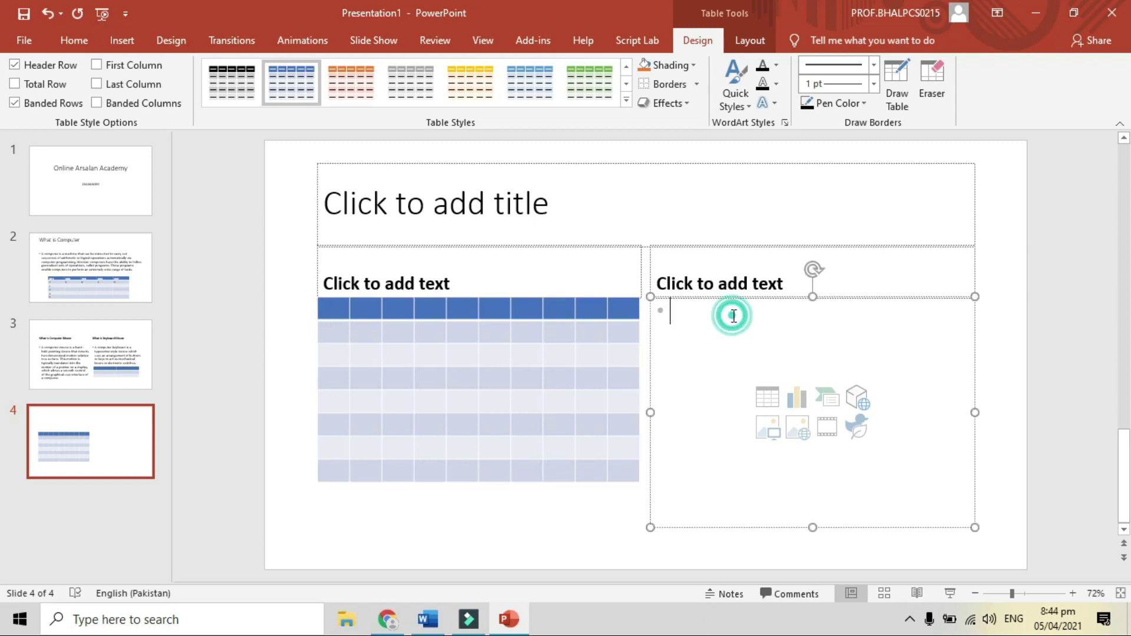
Insert a three-column table in slide 4's right content area.
left_click(122, 40)
left_click(68, 94)
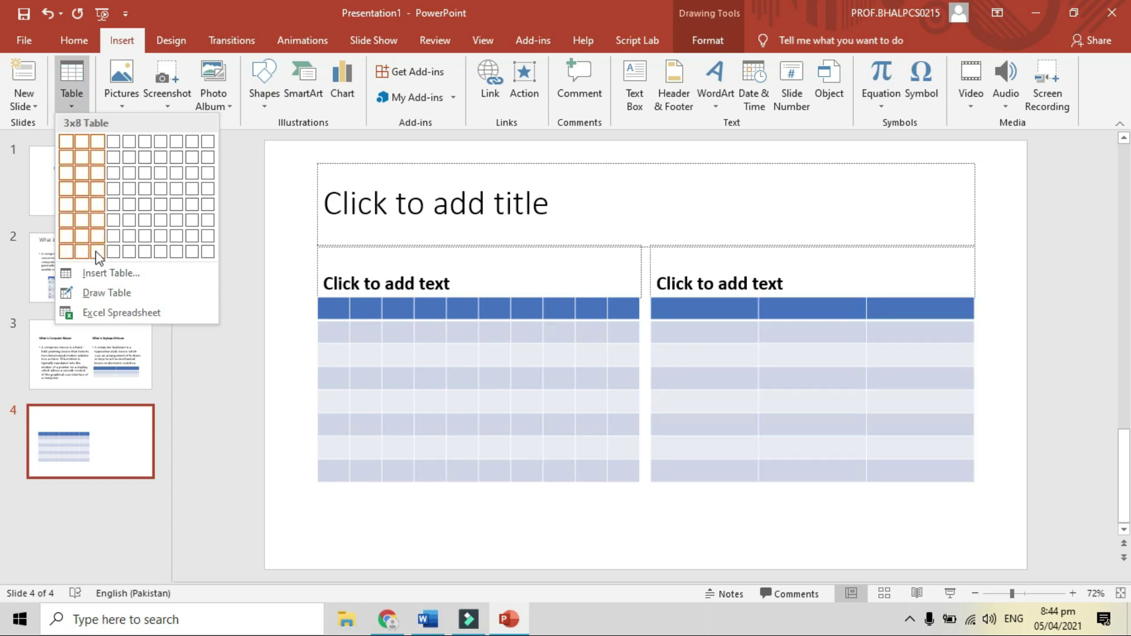
left_click(98, 220)
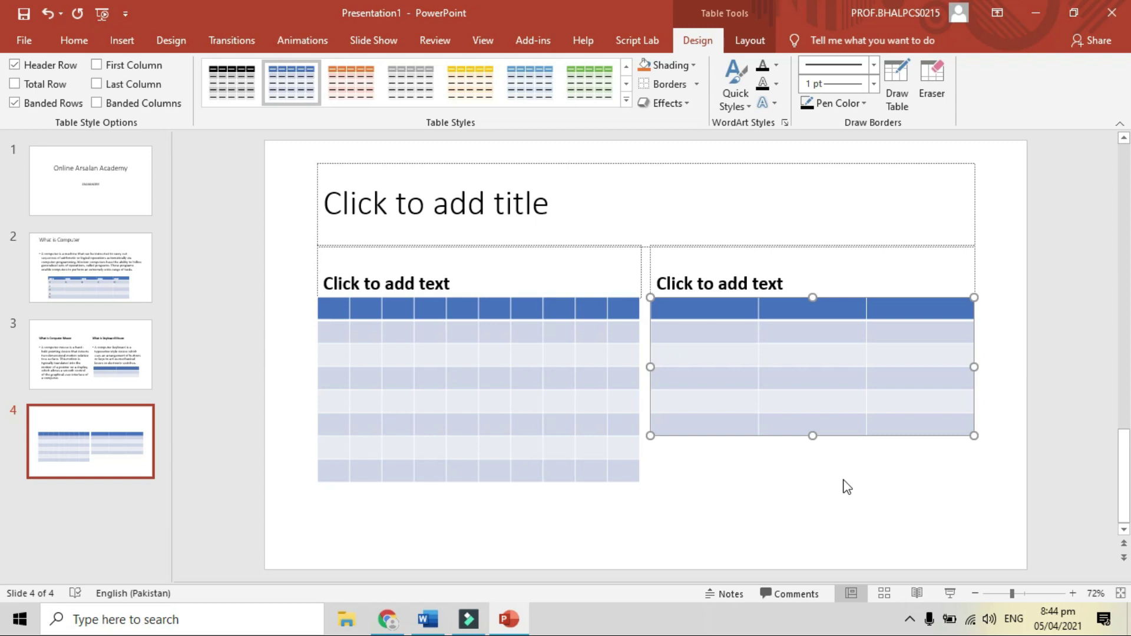
Enlarge and reposition the left 10-column table so it meets the right table.
left_click(574, 412)
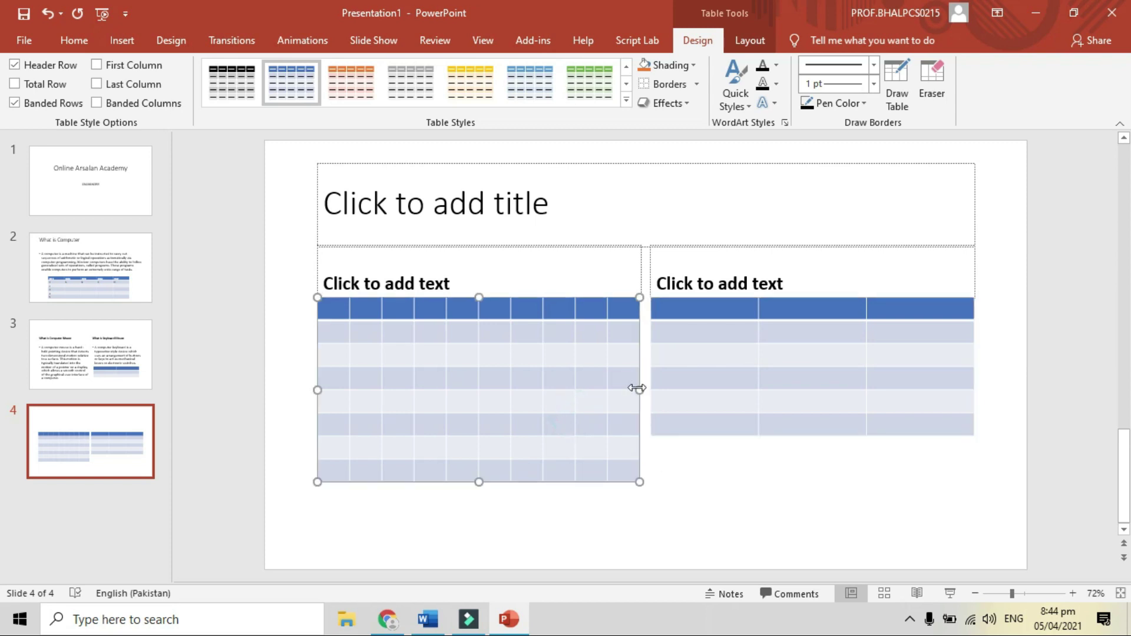
mouse_move(637, 388)
left_mouse_down()
mouse_move(595, 386)
mouse_move(641, 387)
left_mouse_up()
left_click_drag(640, 481, 675, 545)
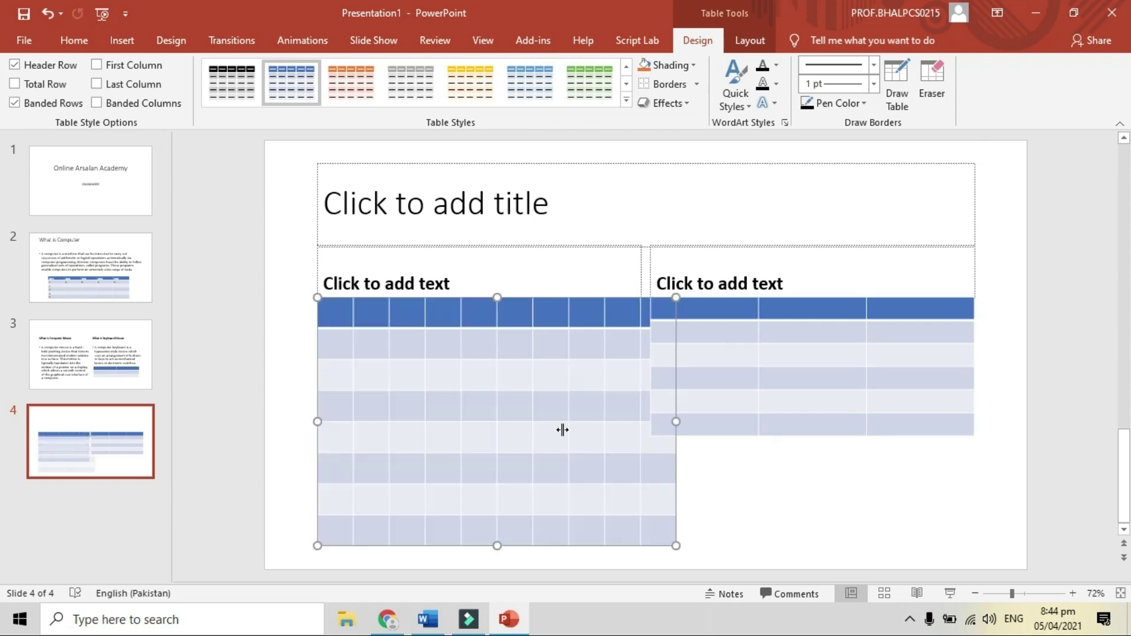
mouse_move(503, 298)
left_mouse_down()
mouse_move(591, 355)
mouse_move(447, 298)
left_mouse_up()
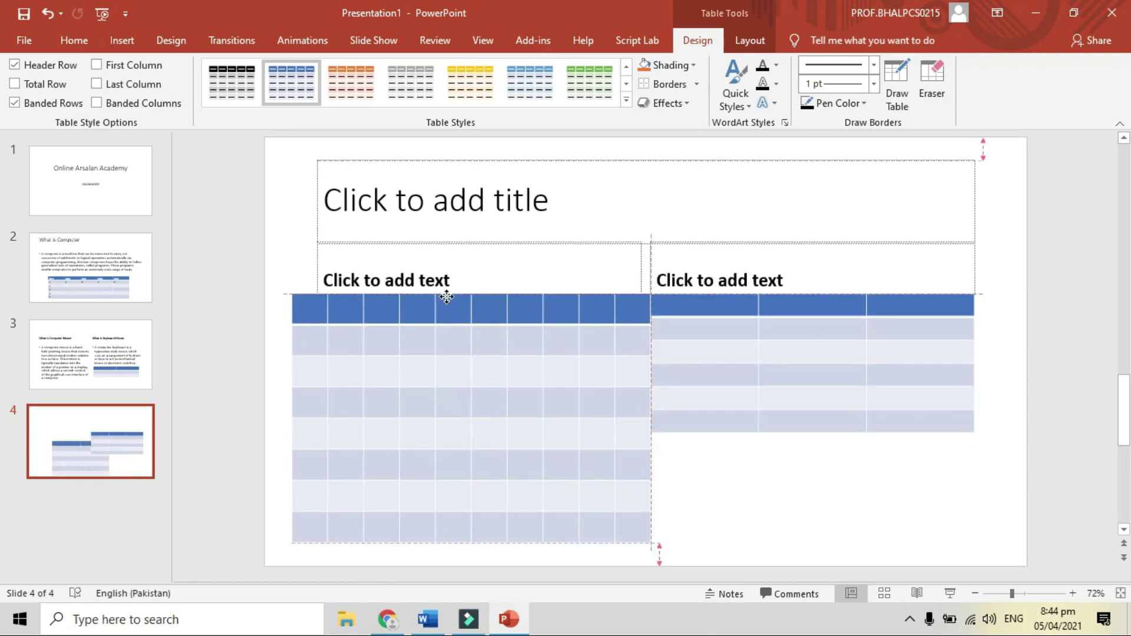
left_click_drag(293, 546, 317, 536)
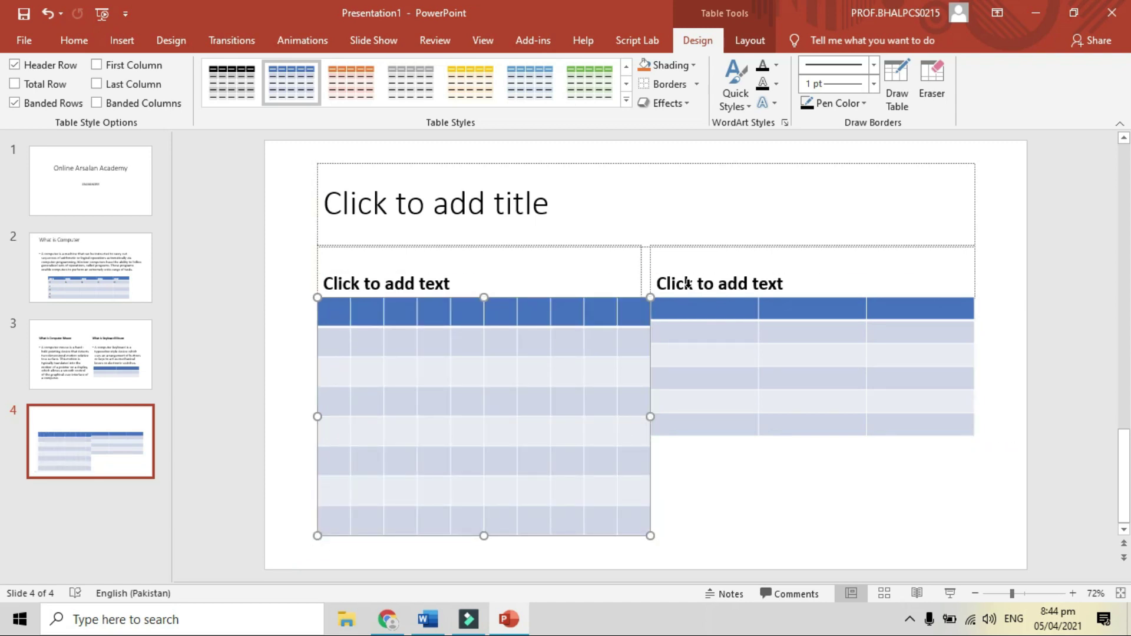
left_click(115, 428)
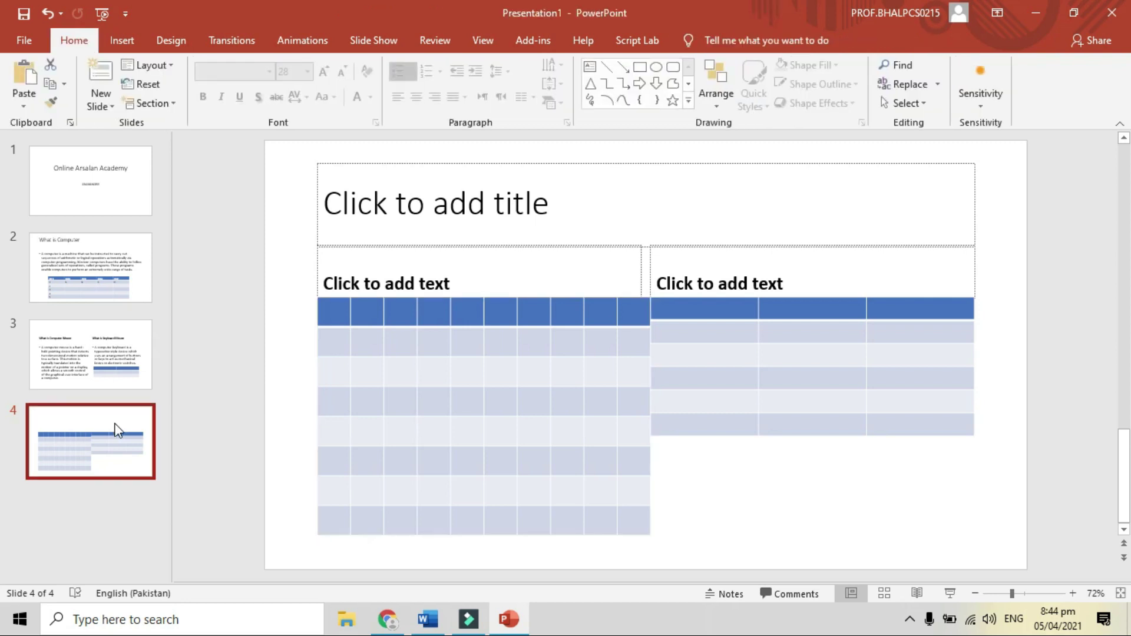
Add slide 5 after slide 4 and switch it to the Title and Content layout.
right_click(120, 447)
left_click(139, 243)
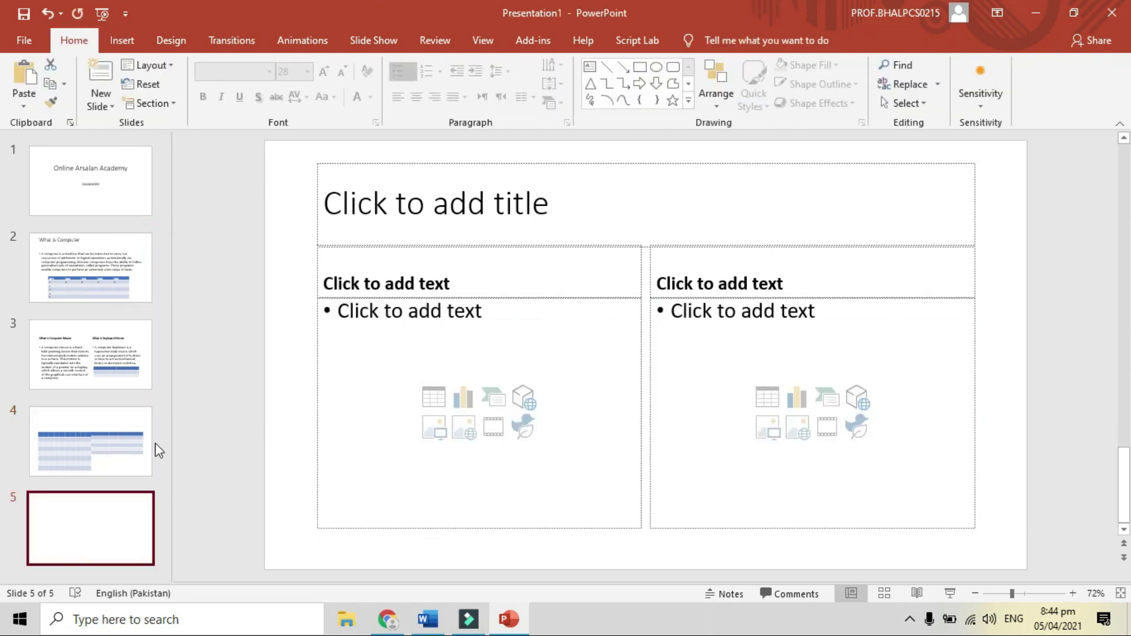
right_click(122, 509)
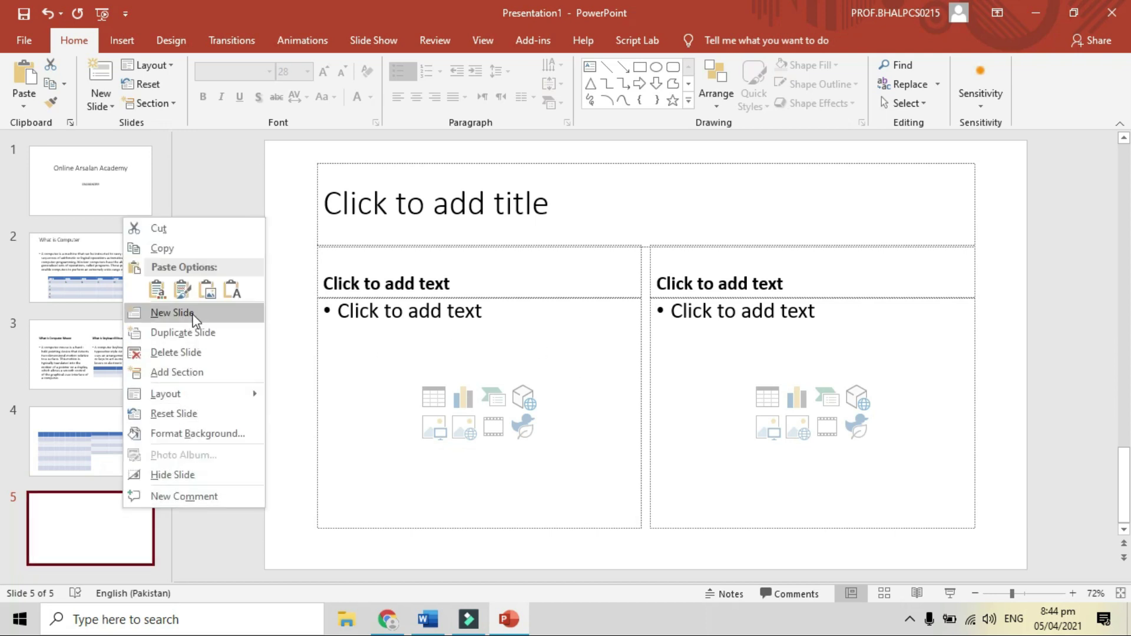
left_click(196, 391)
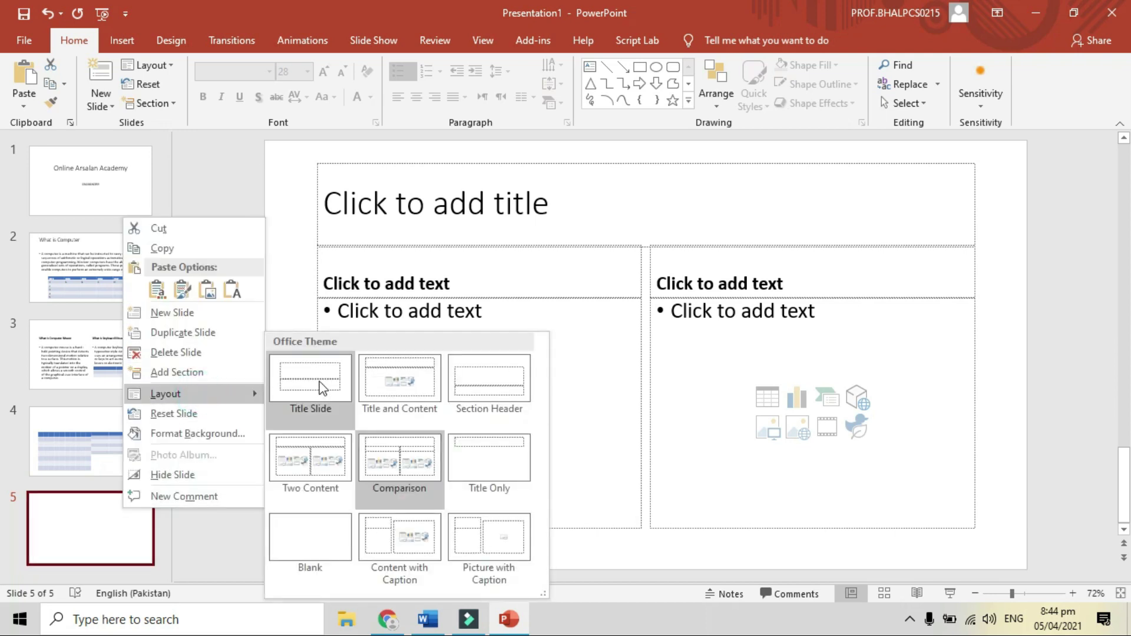
left_click(418, 385)
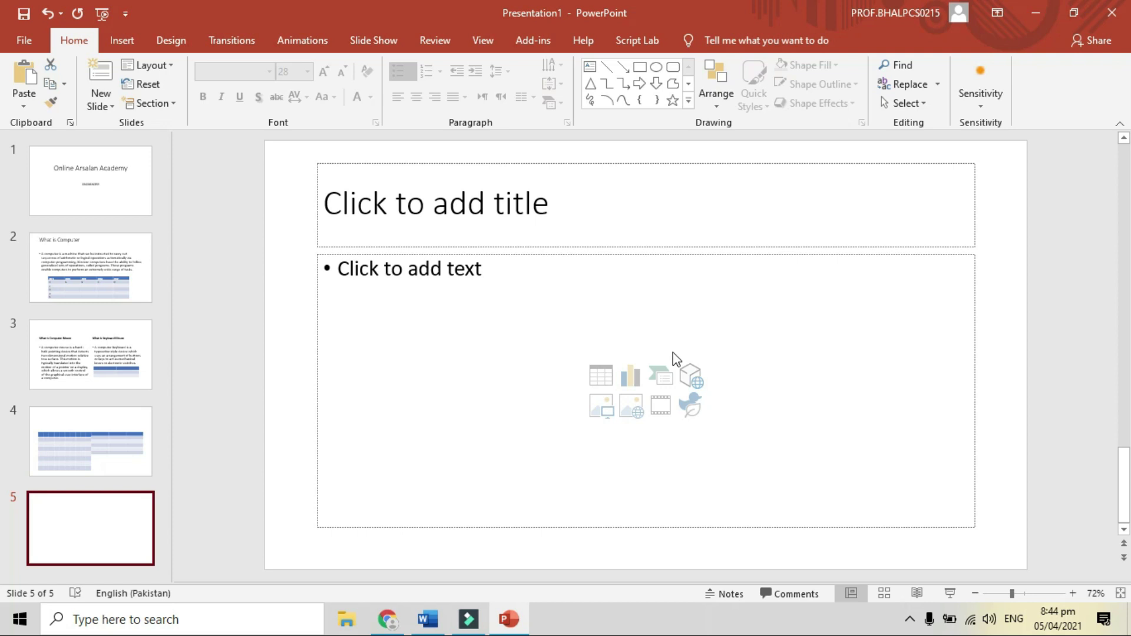
left_click(461, 285)
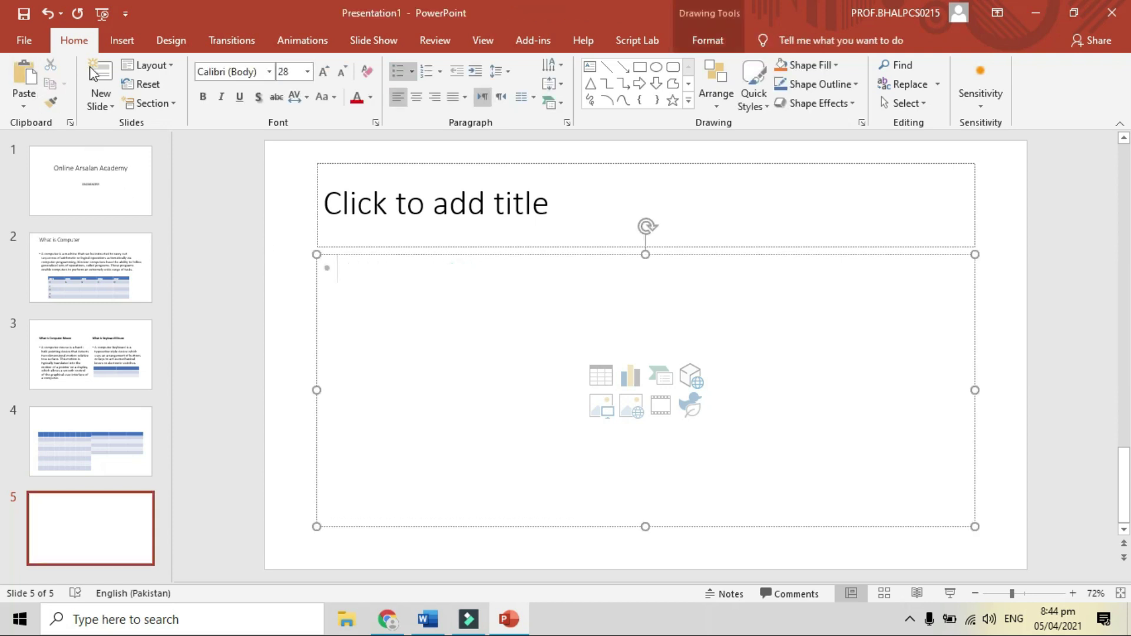
Insert a 7-column, 10-row table on slide 5 through the Insert Table dialog.
left_click(122, 40)
left_click(72, 88)
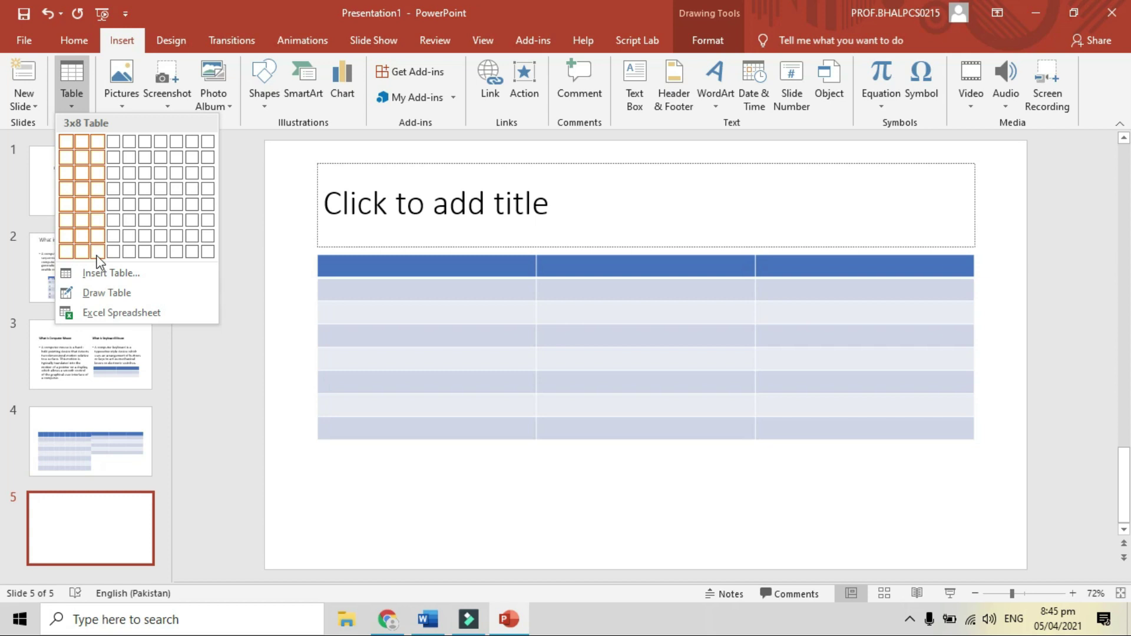
left_click(105, 275)
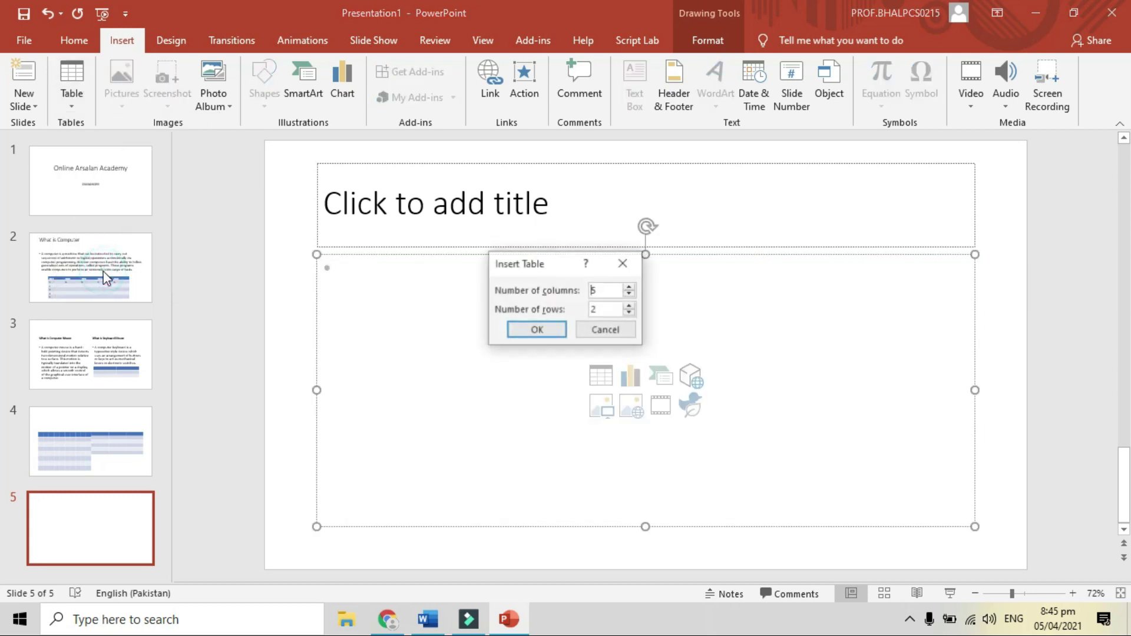
left_click_drag(502, 272, 632, 270)
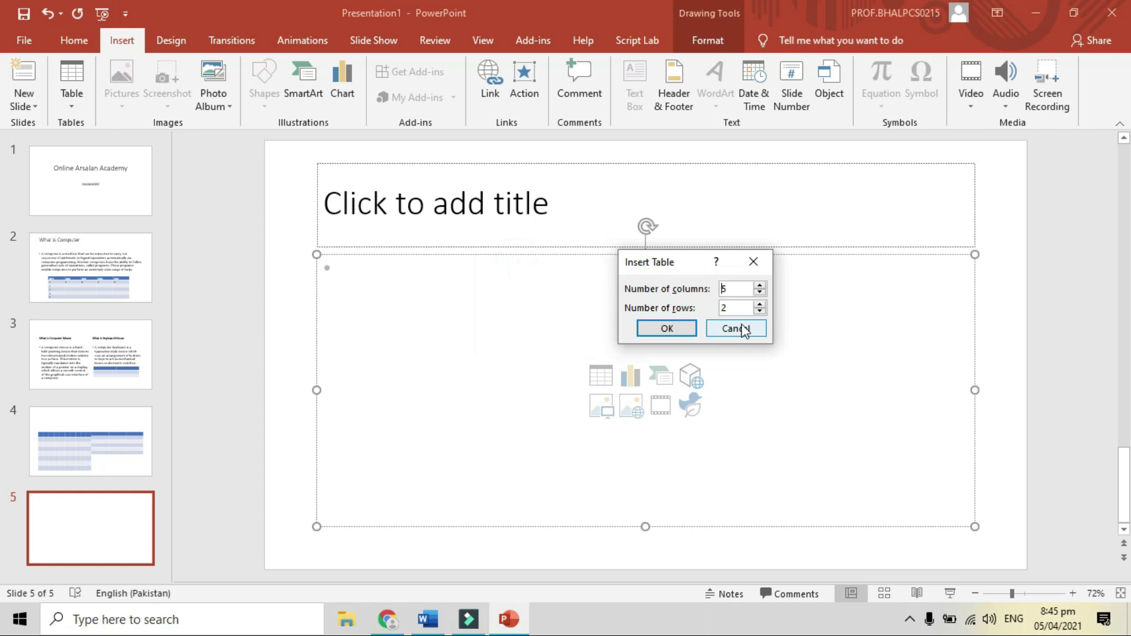
left_click(748, 290)
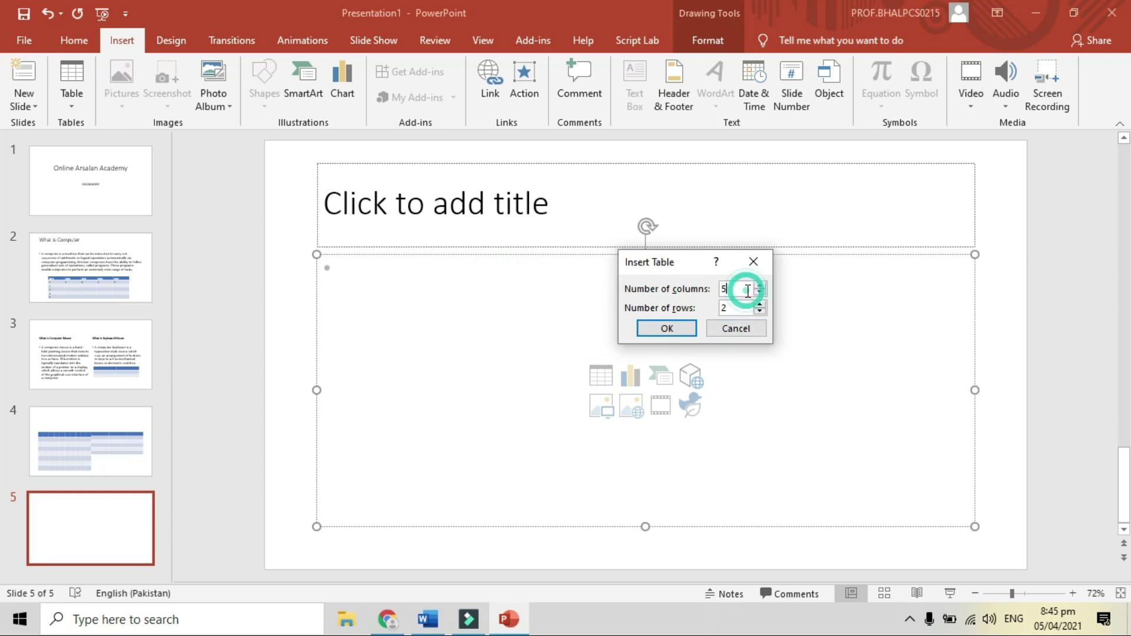
key("BackSpace")
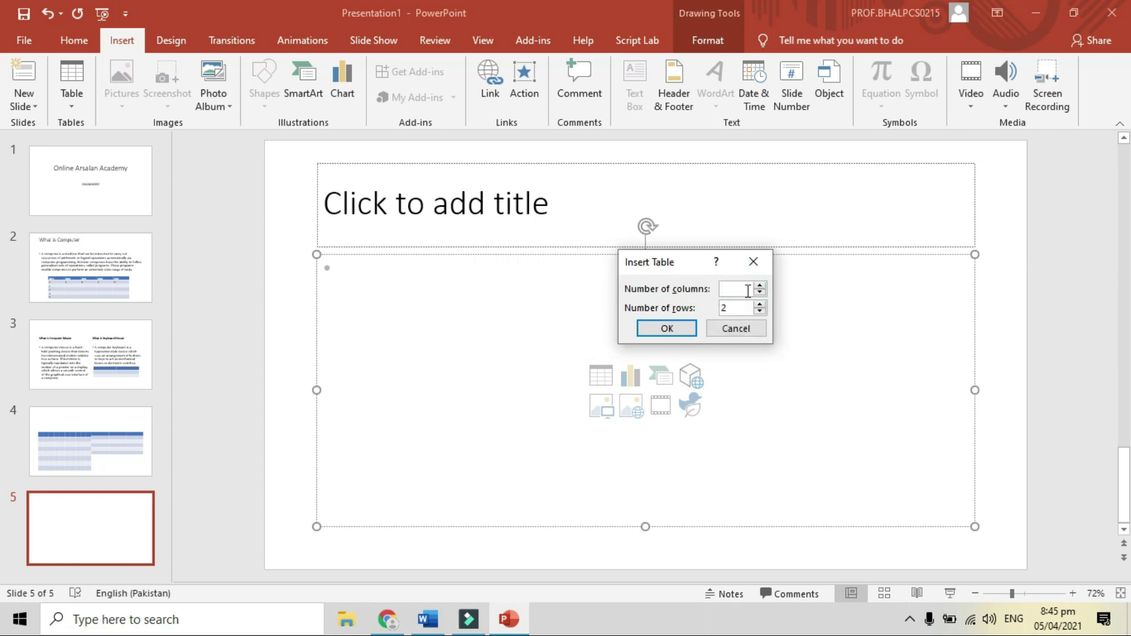
type("7")
left_click(748, 307)
left_click(668, 329)
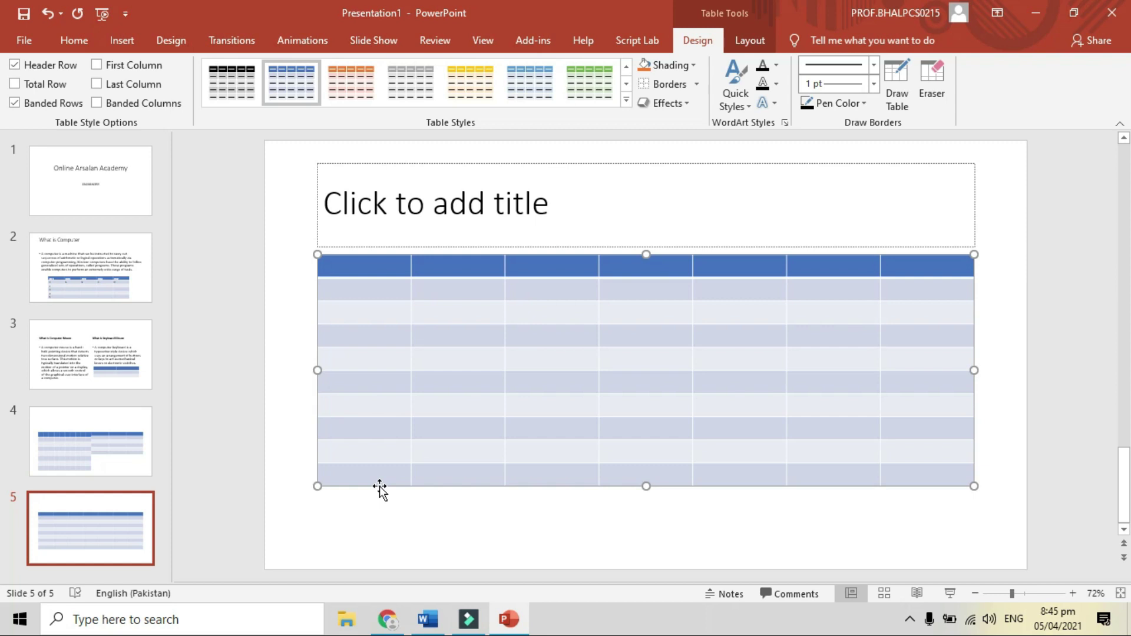
Shrink the seven-column table so it fills only the left half of the slide.
left_click_drag(975, 486, 614, 407)
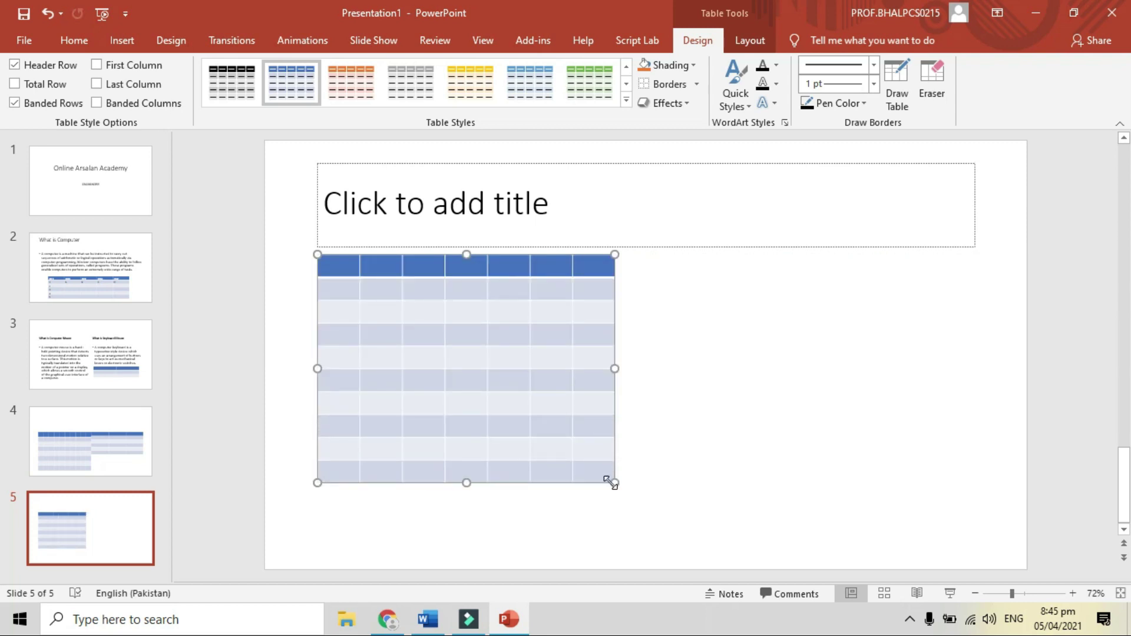
left_click_drag(611, 482, 646, 483)
left_click(811, 361)
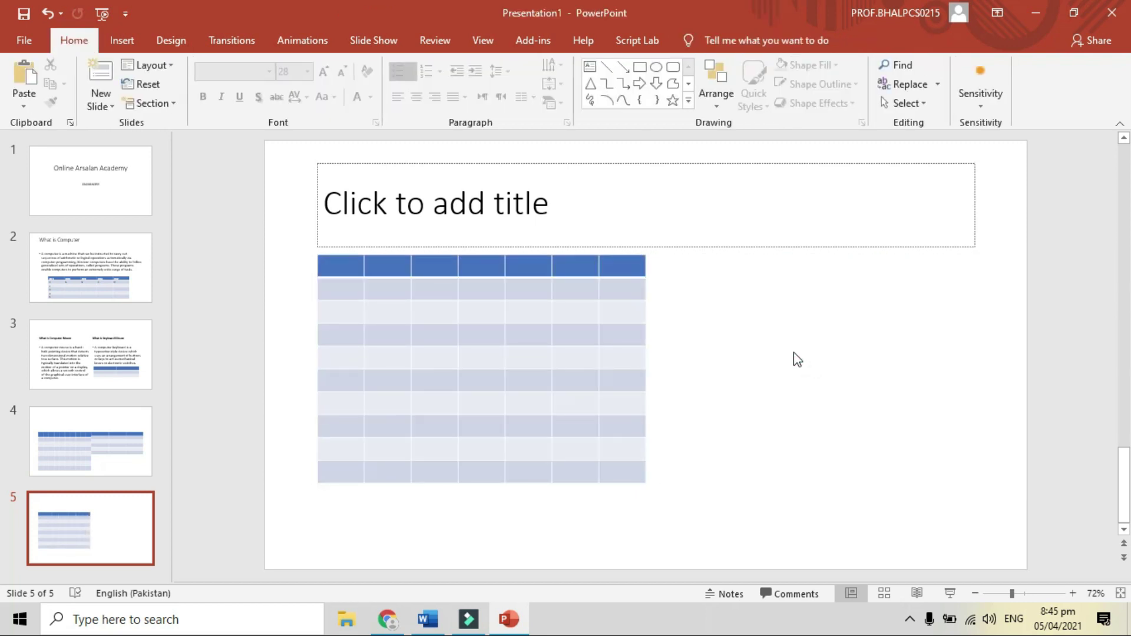
Insert a 3-column, 3-row table on slide 5.
left_click(121, 40)
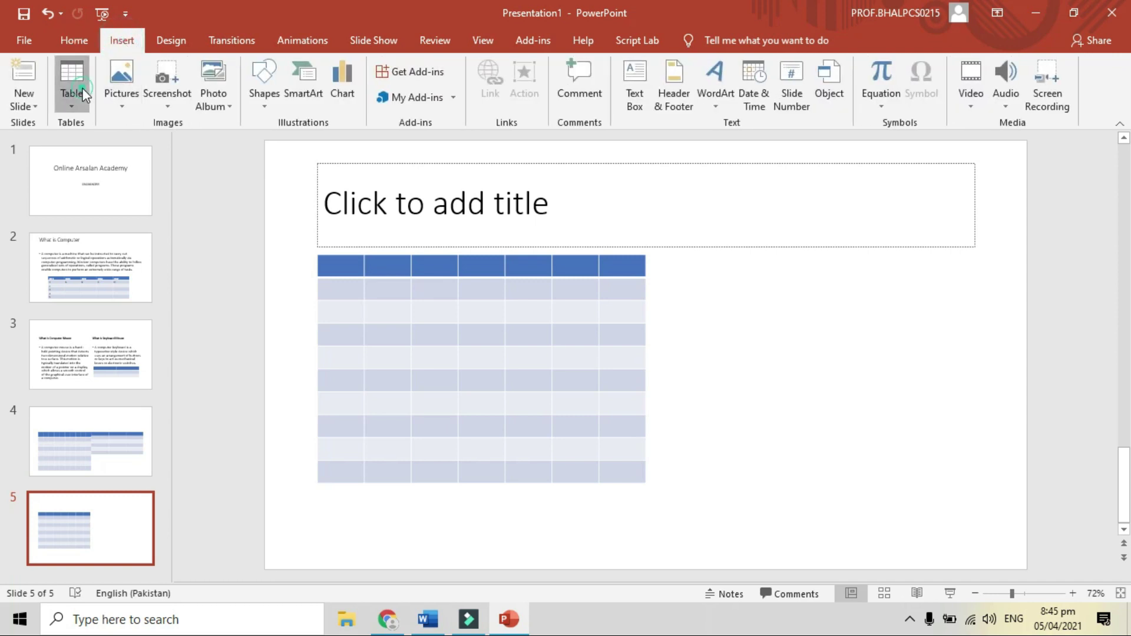
left_click(84, 94)
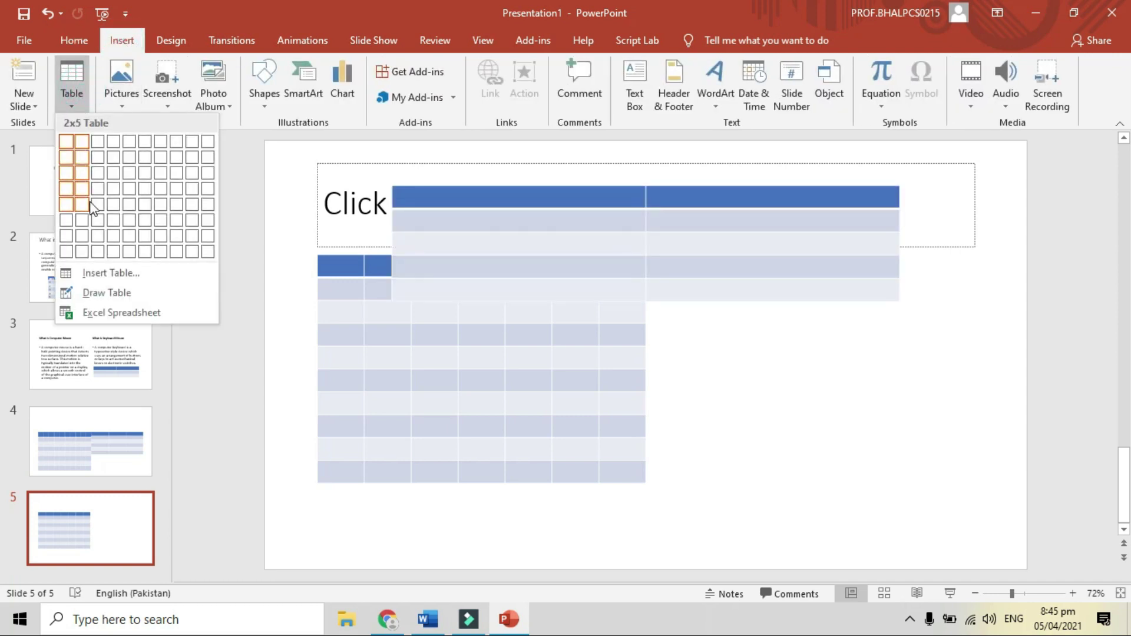
left_click(95, 159)
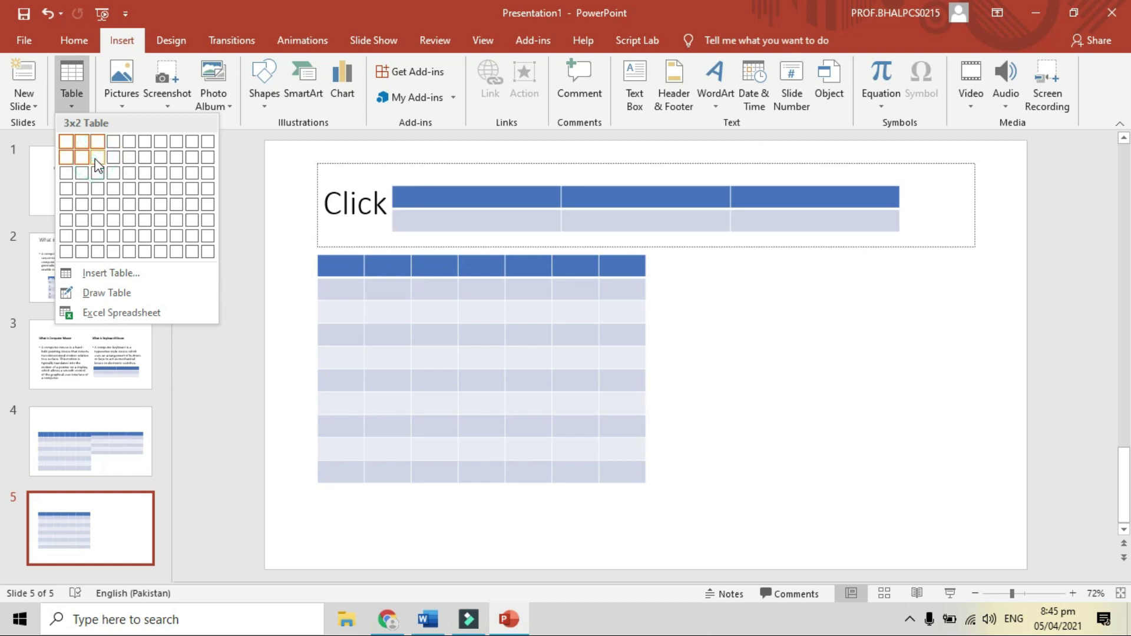
left_click(97, 173)
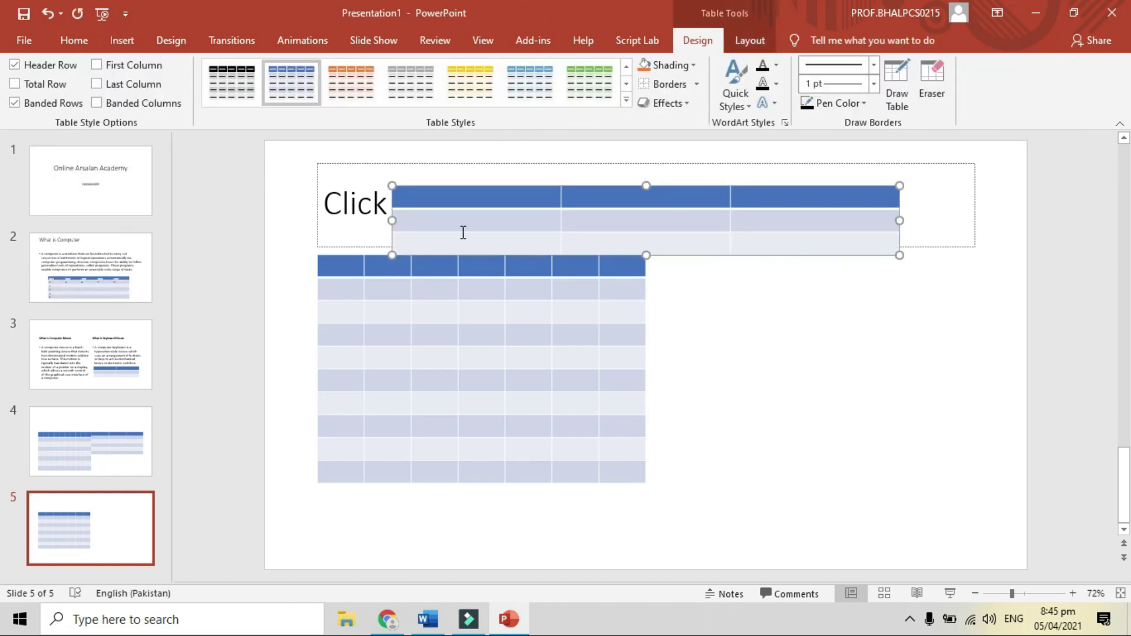
Place the small table right of the large table, narrowed and aligned with its top.
left_click_drag(461, 190, 559, 289)
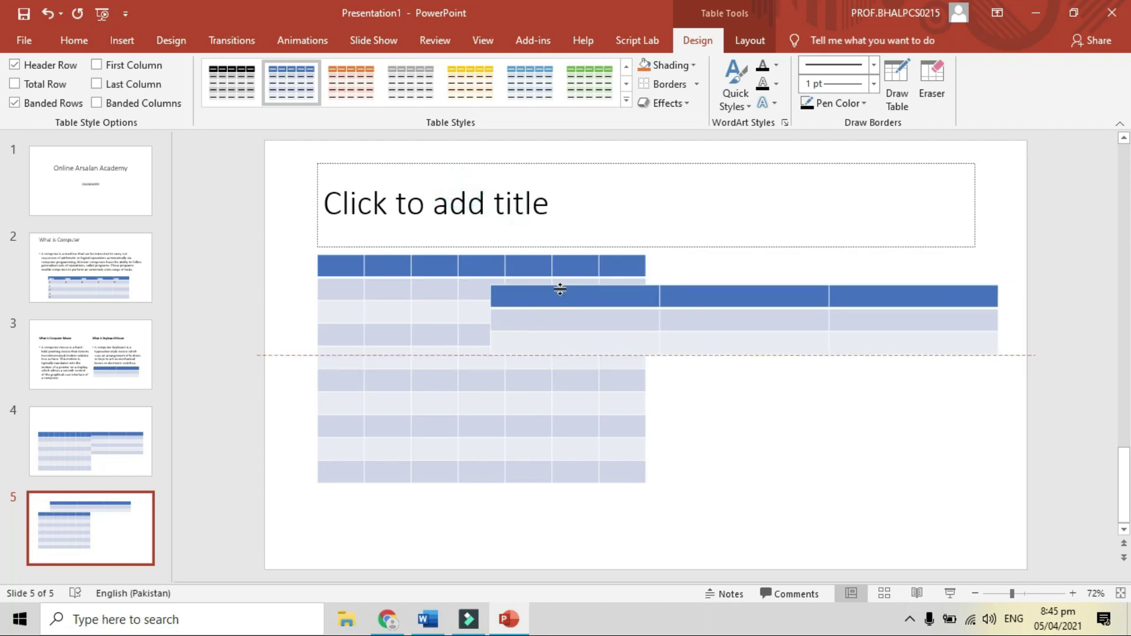
left_click_drag(489, 317, 671, 319)
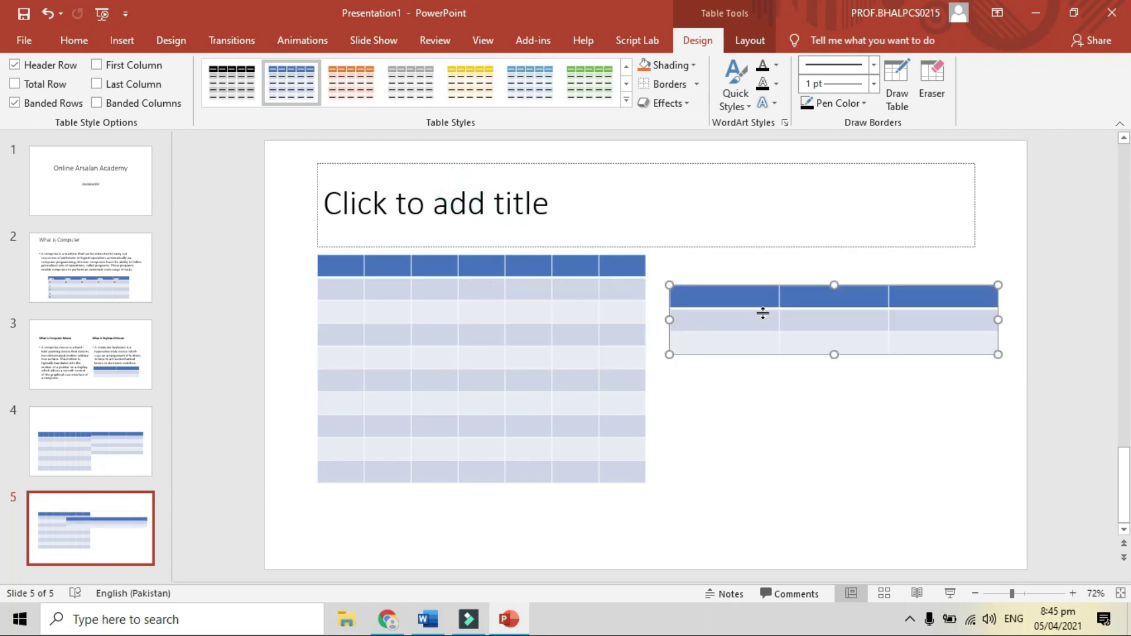
left_click_drag(732, 285, 720, 260)
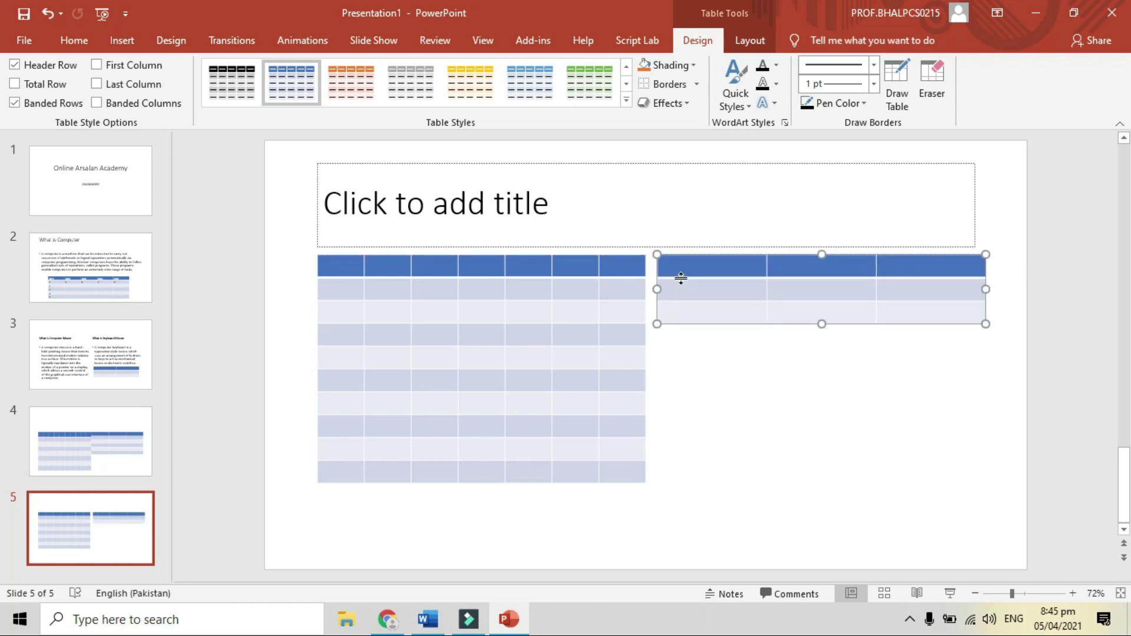
Insert a 7-column, 6-row table on slide 5 via the Insert Table dialog.
left_click(122, 40)
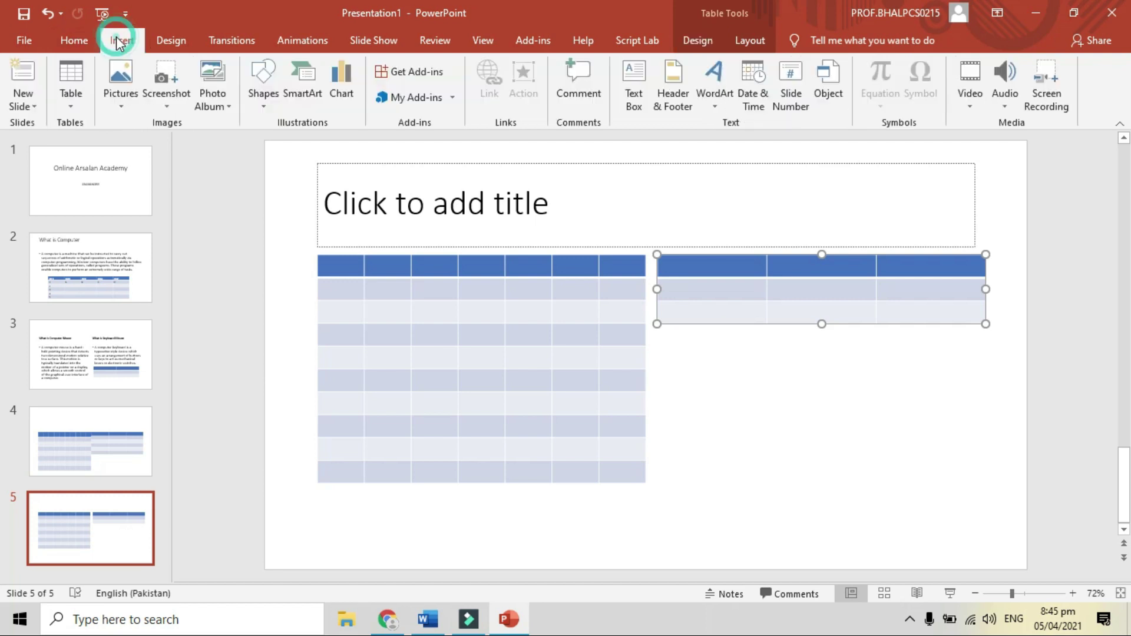
left_click(85, 90)
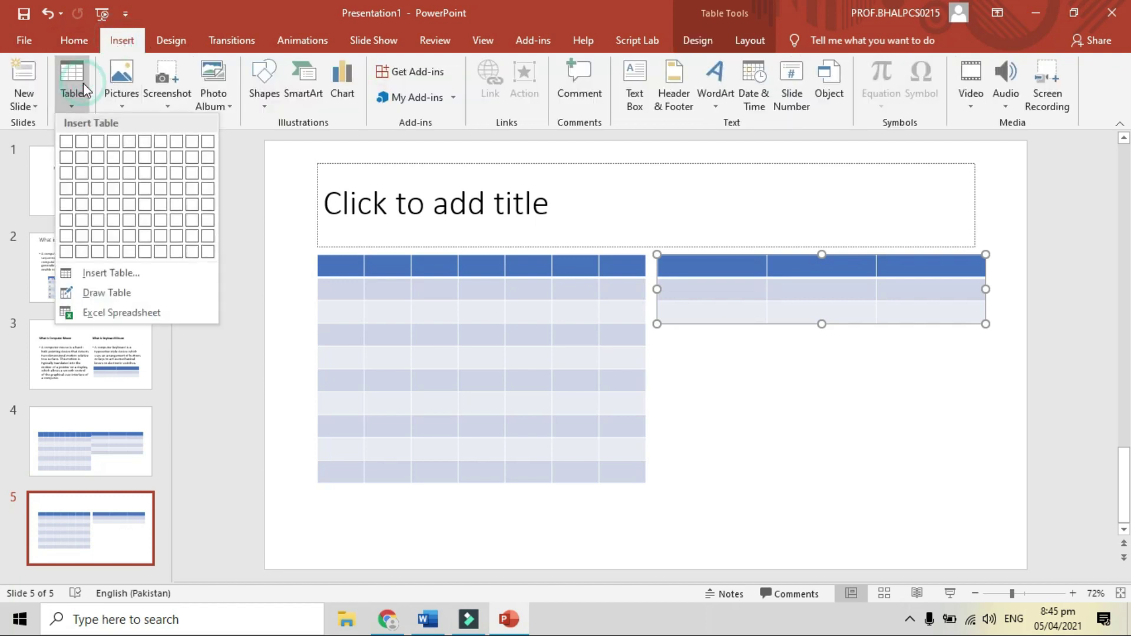
left_click(147, 274)
left_click(620, 291)
key("BackSpace")
type("7")
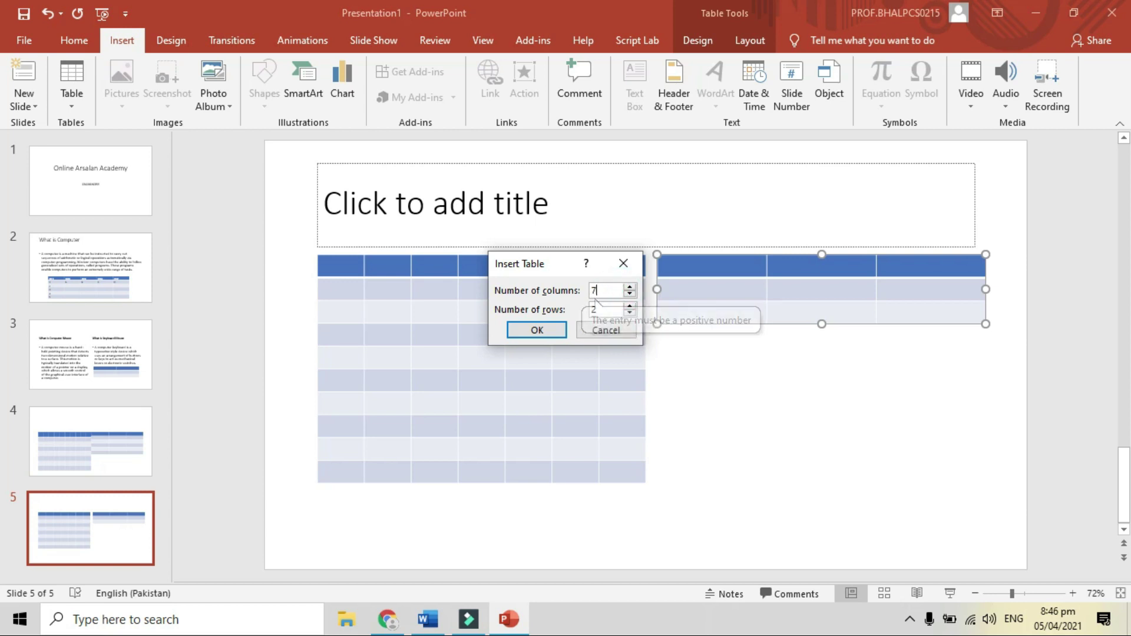
left_click(601, 308)
key("BackSpace")
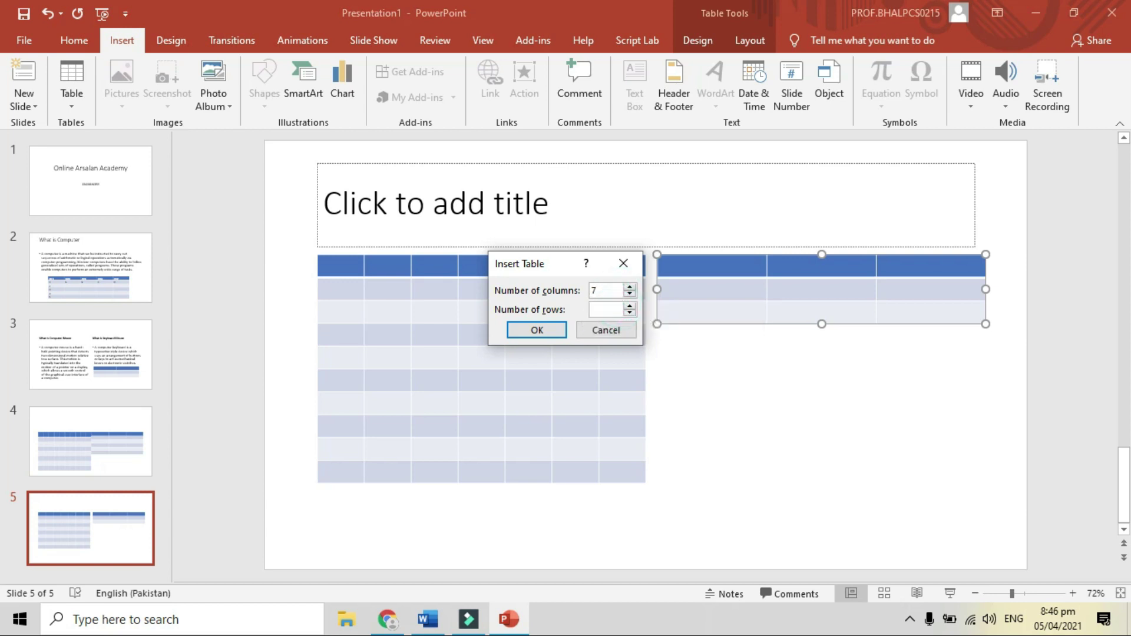
type("6")
left_click(536, 328)
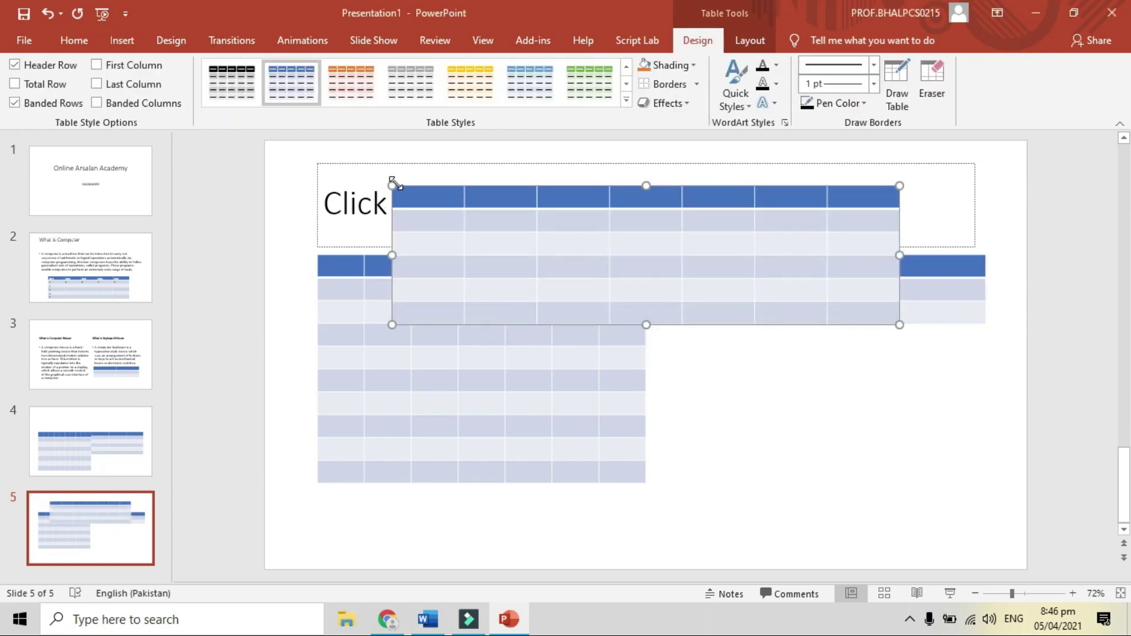
Resize the new table and move it beneath the upper-right table, matching its width.
left_click_drag(393, 185, 526, 222)
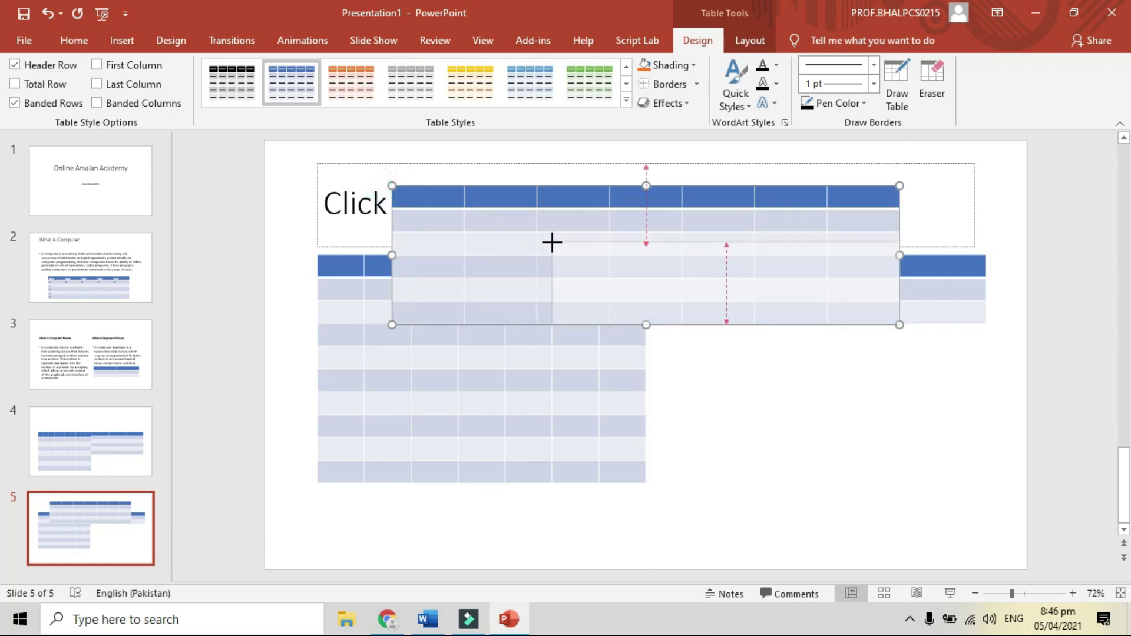
left_click_drag(713, 324, 713, 392)
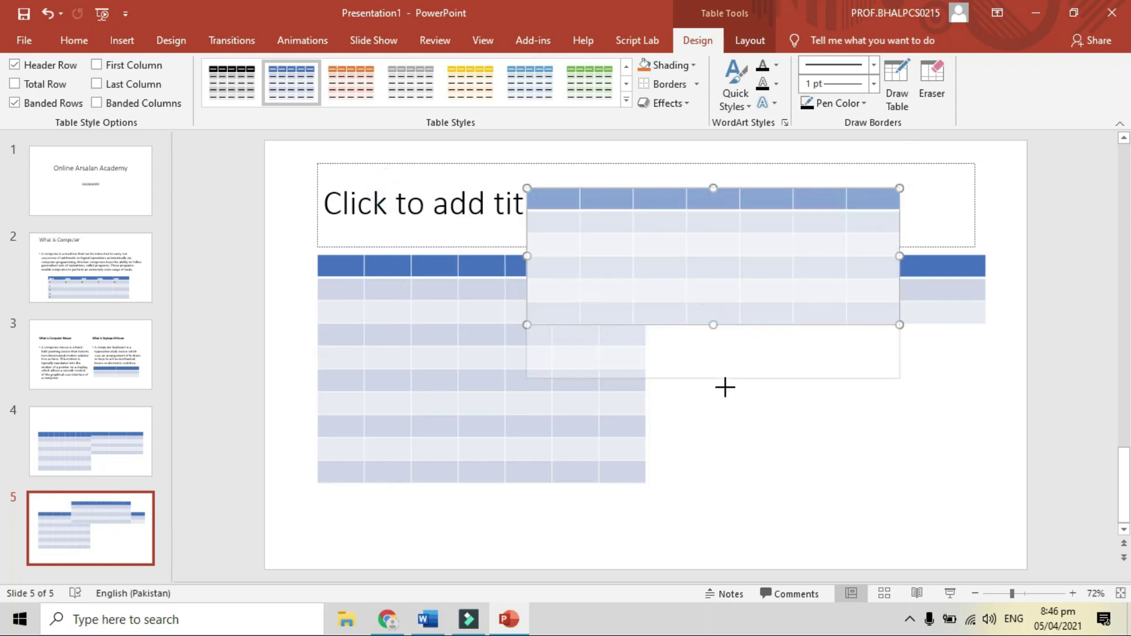
left_click_drag(664, 188, 787, 340)
left_click_drag(1026, 443, 988, 443)
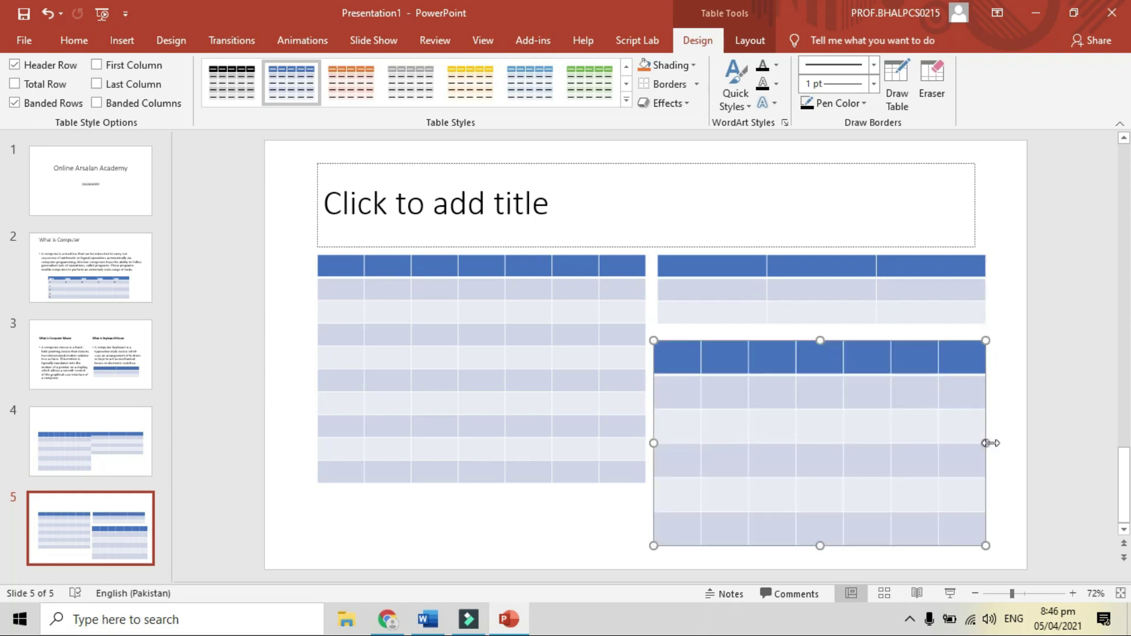
Select six columns of the lower-right table, then click back into the left table.
left_click(682, 357)
mouse_move(681, 357)
left_mouse_down()
mouse_move(790, 389)
mouse_move(936, 523)
left_mouse_up()
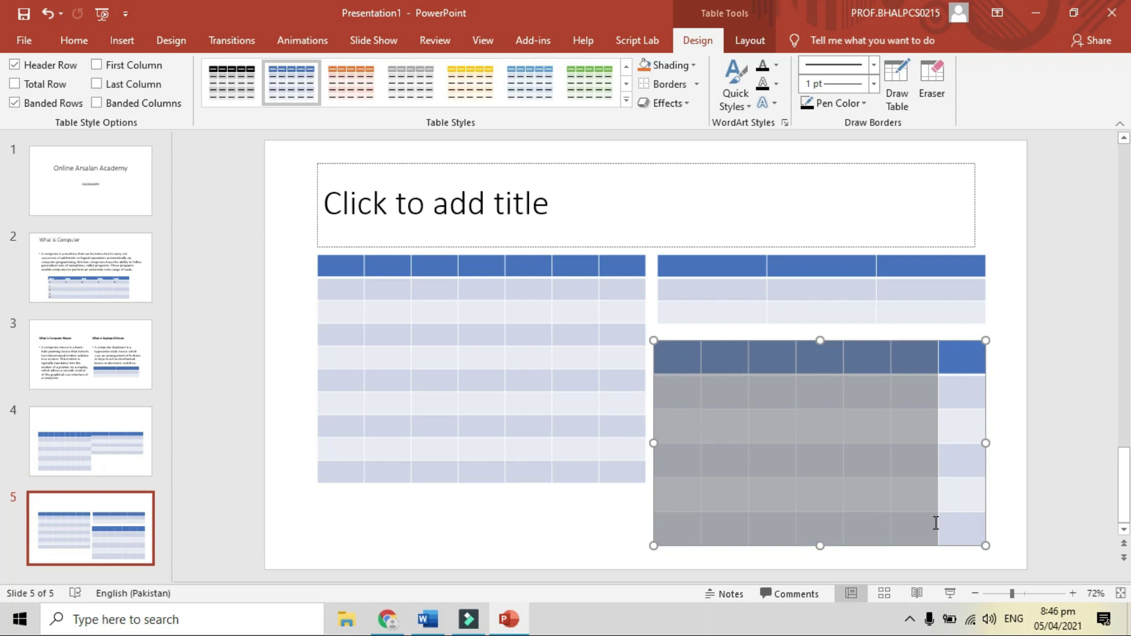
left_click(564, 437)
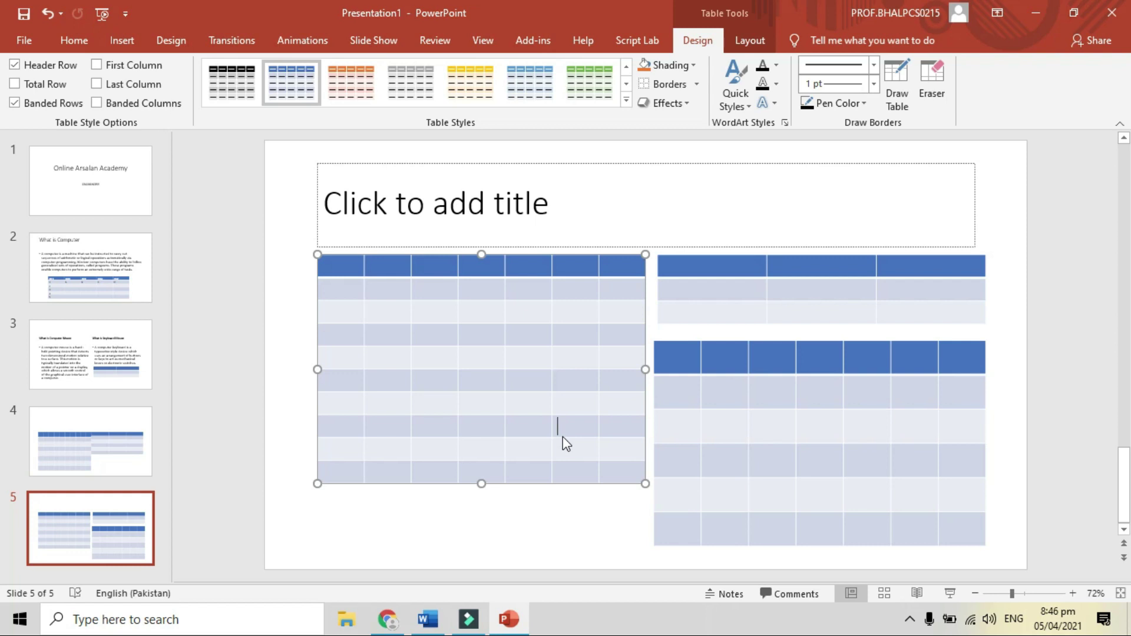
left_click(83, 425)
Apply an orange table style to the What is Computer table on slide 2.
left_click(110, 353)
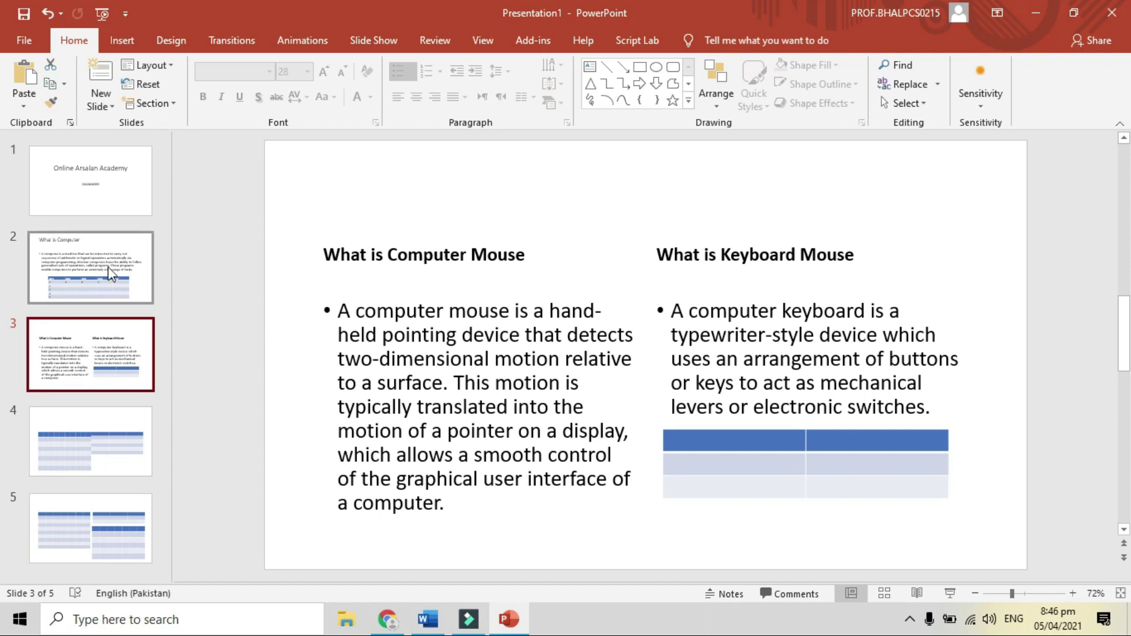
left_click(92, 241)
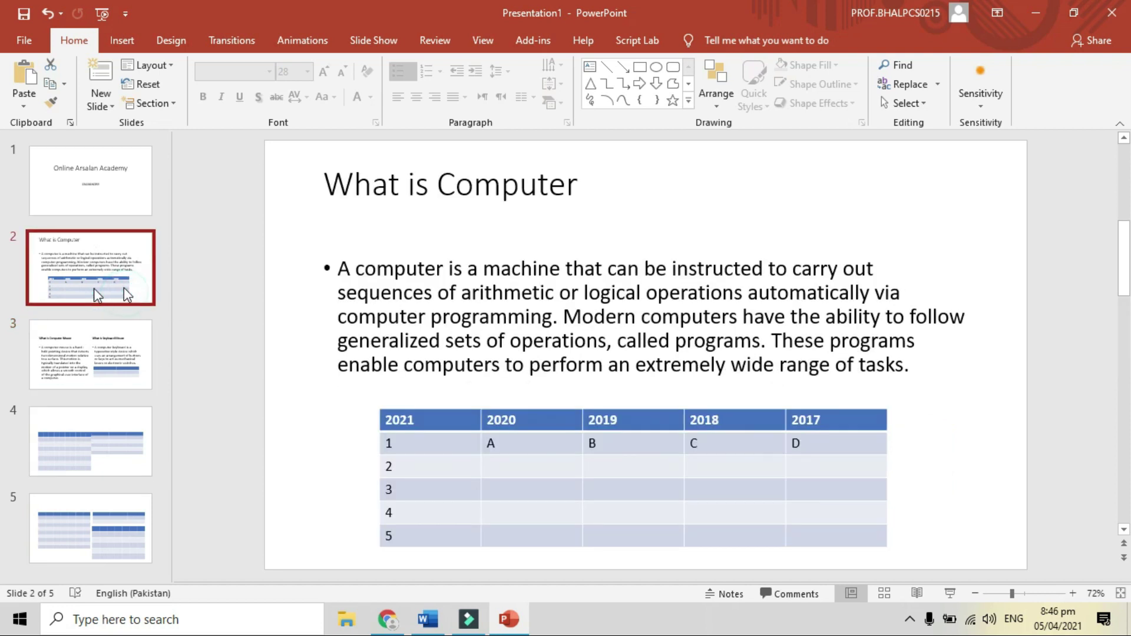
left_click(753, 430)
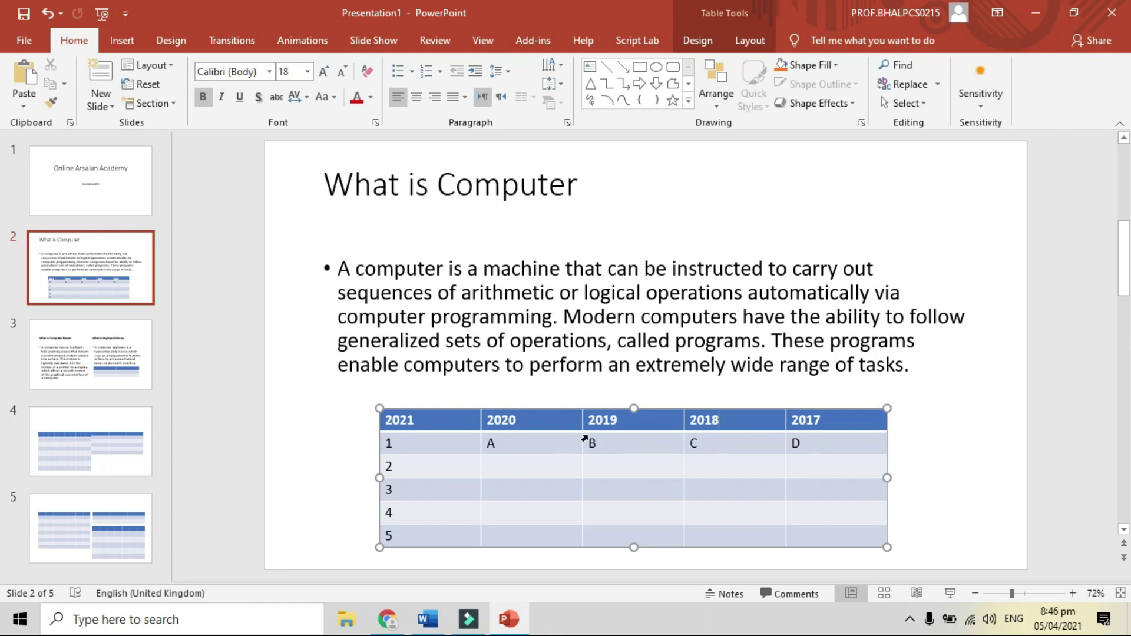
left_click(395, 408)
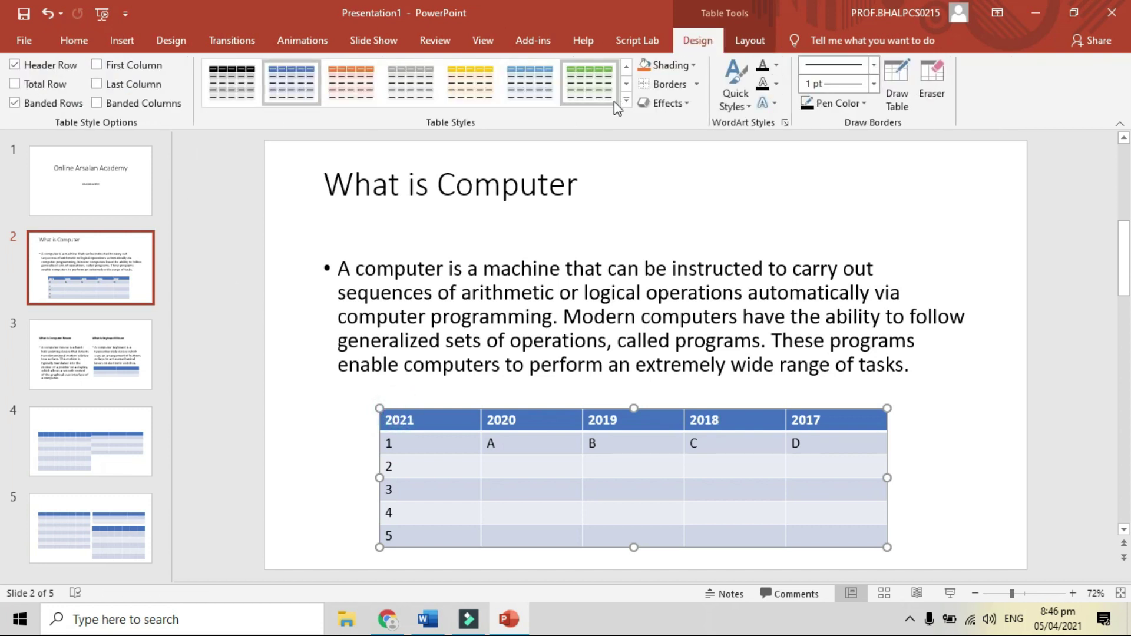
left_click(626, 100)
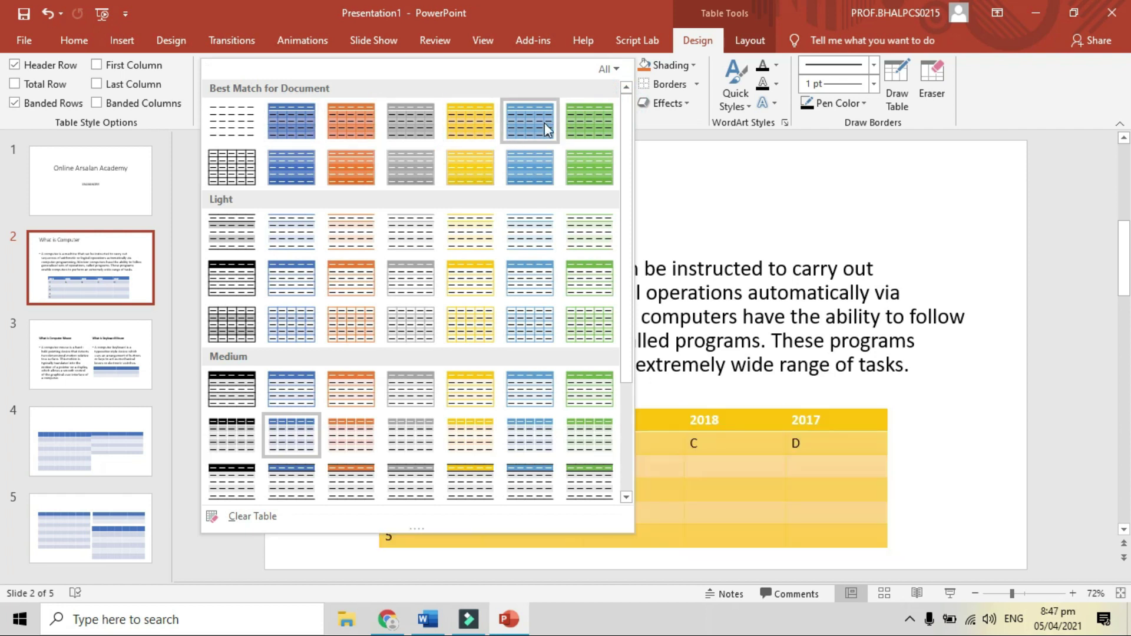
left_click(369, 175)
Apply a green table style to the table on slide 3.
left_click(138, 350)
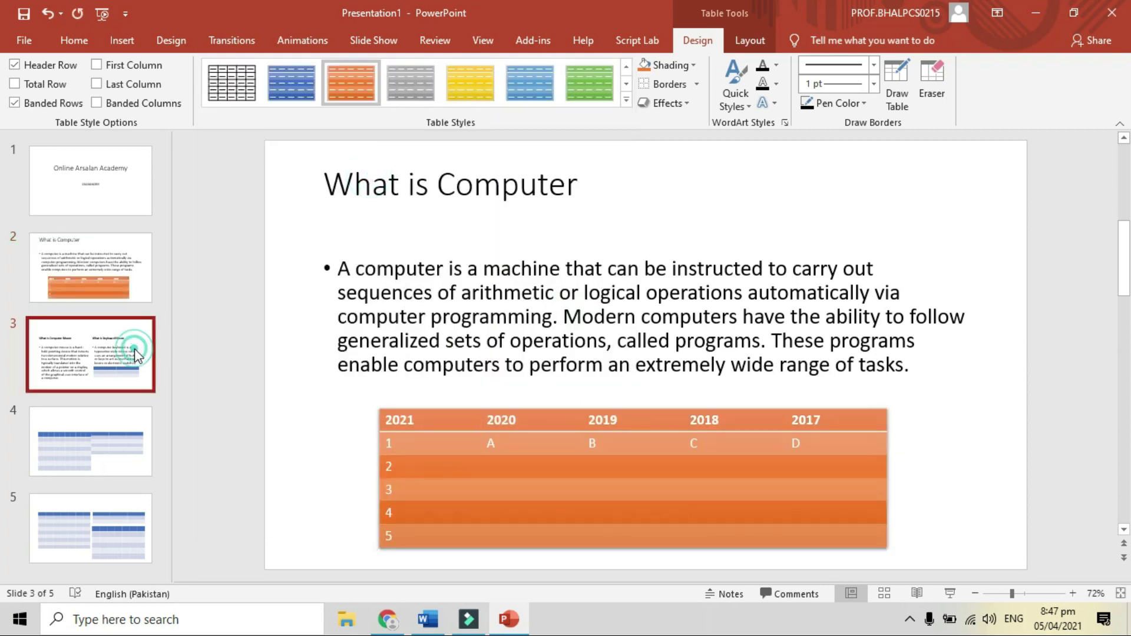
left_click(752, 447)
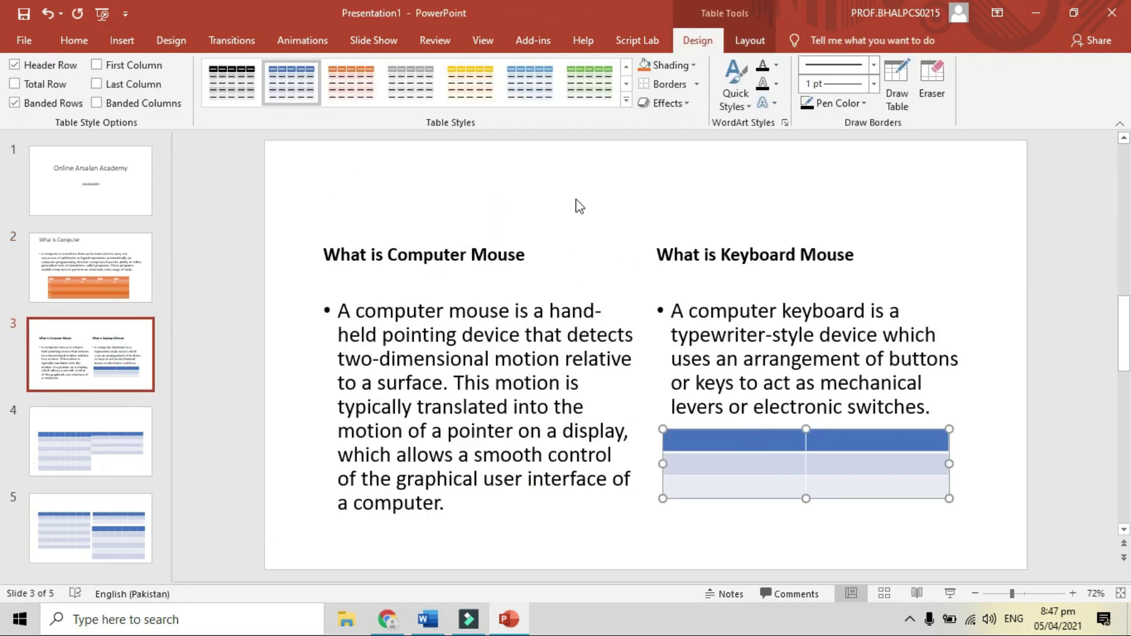
left_click(592, 97)
On slide 4, give the left table a grey style and the right table a black-header light style.
left_click(91, 441)
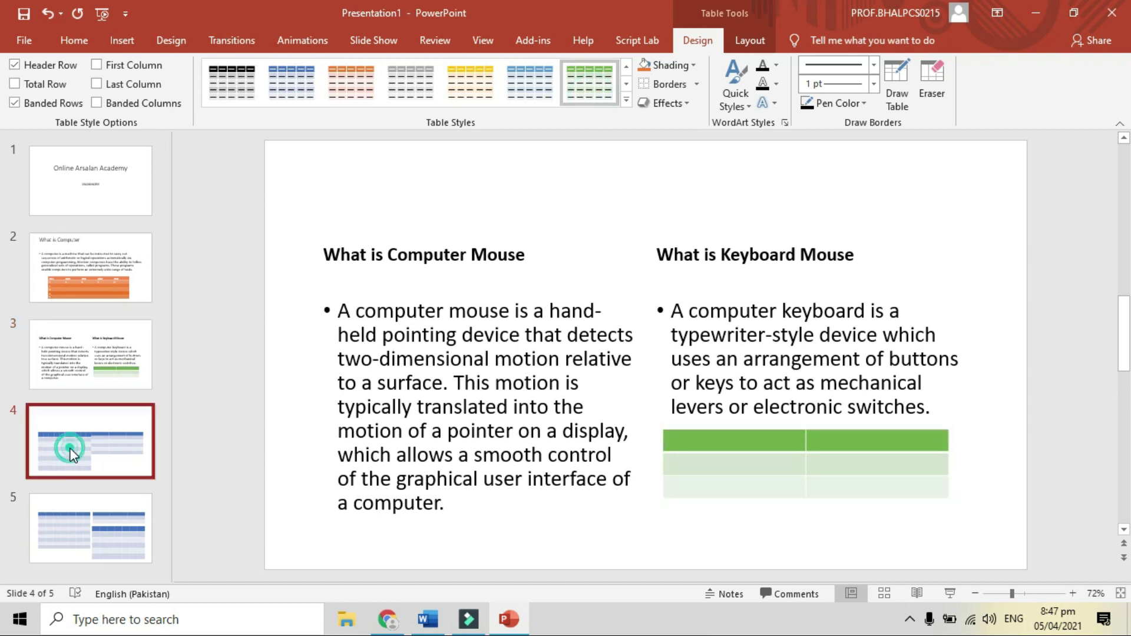
left_click(576, 336)
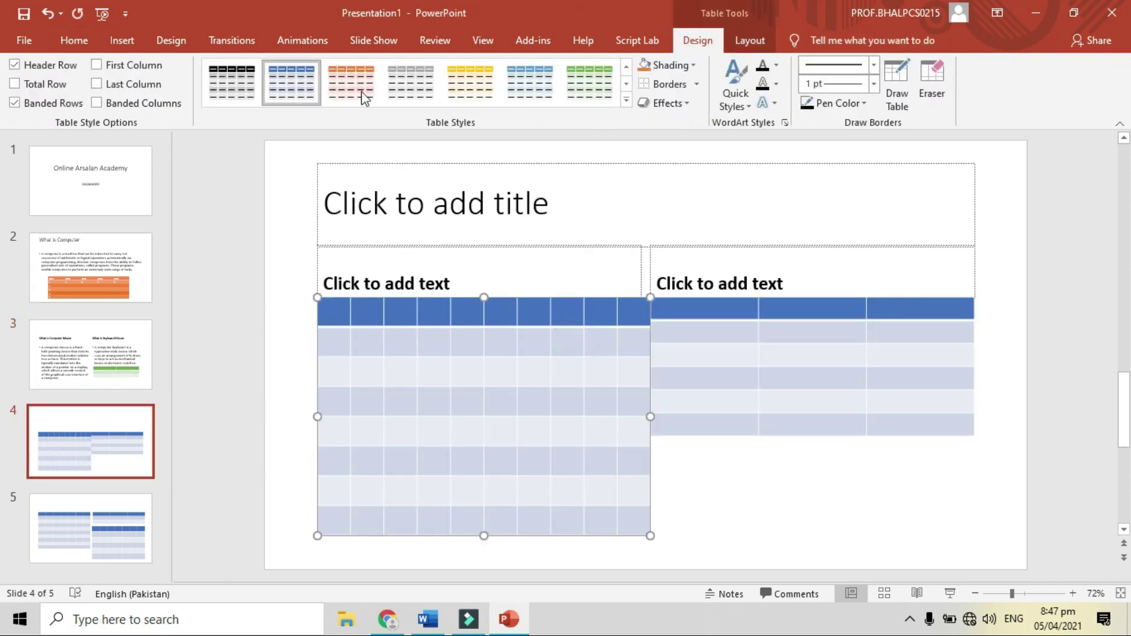
left_click(424, 91)
left_click(846, 333)
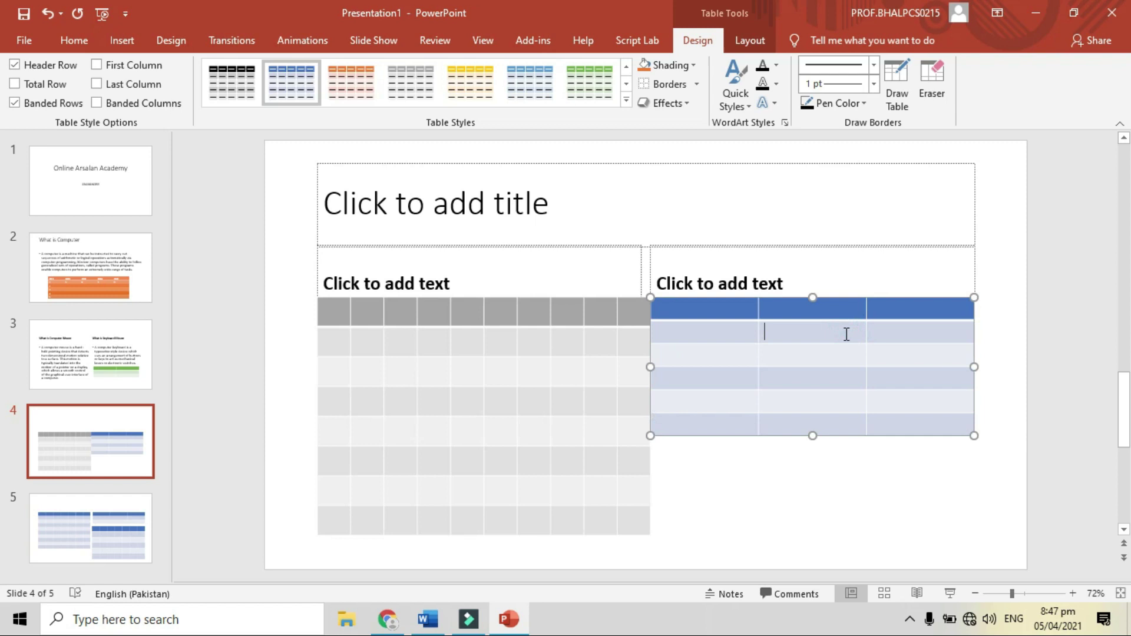
left_click(626, 102)
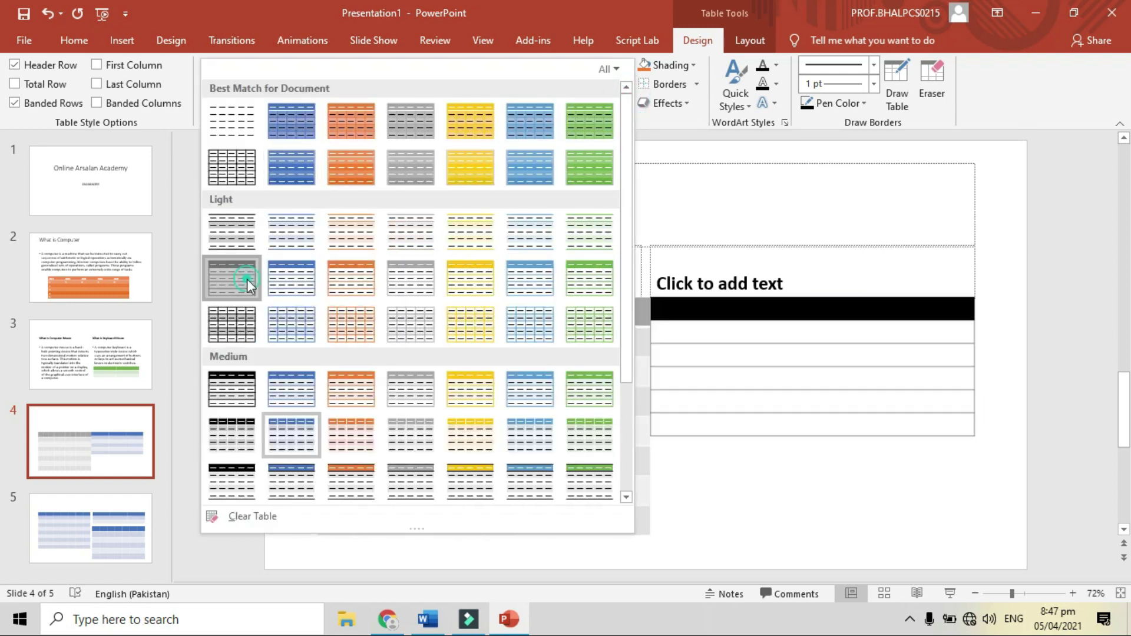
left_click(247, 278)
Change slide 4's left table to a green style.
left_click(789, 542)
left_click(566, 383)
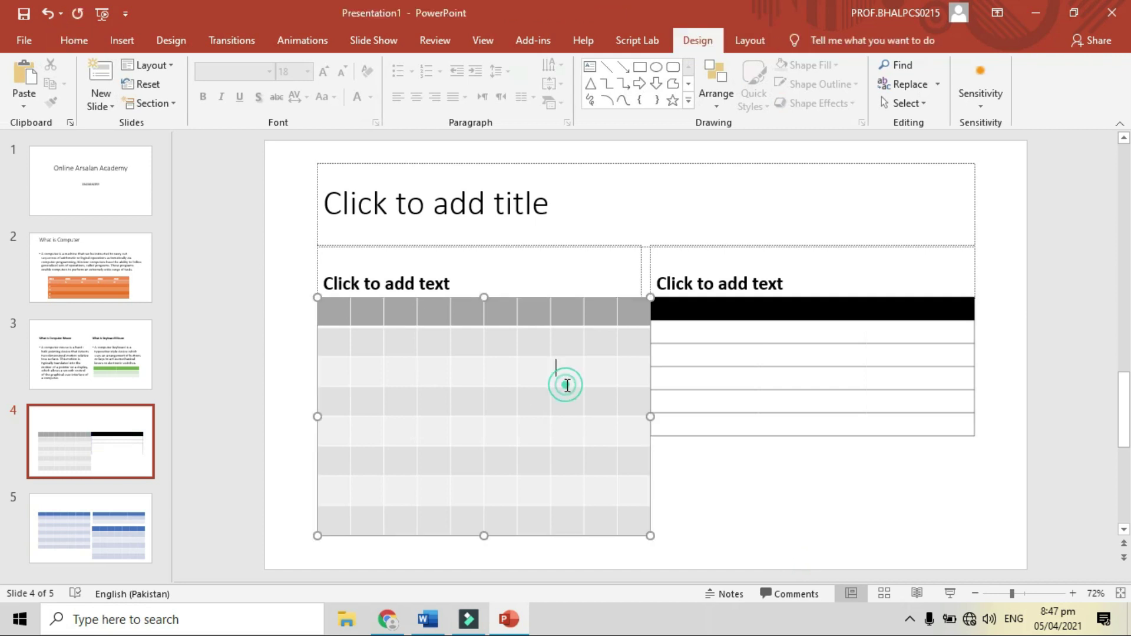
left_click(626, 102)
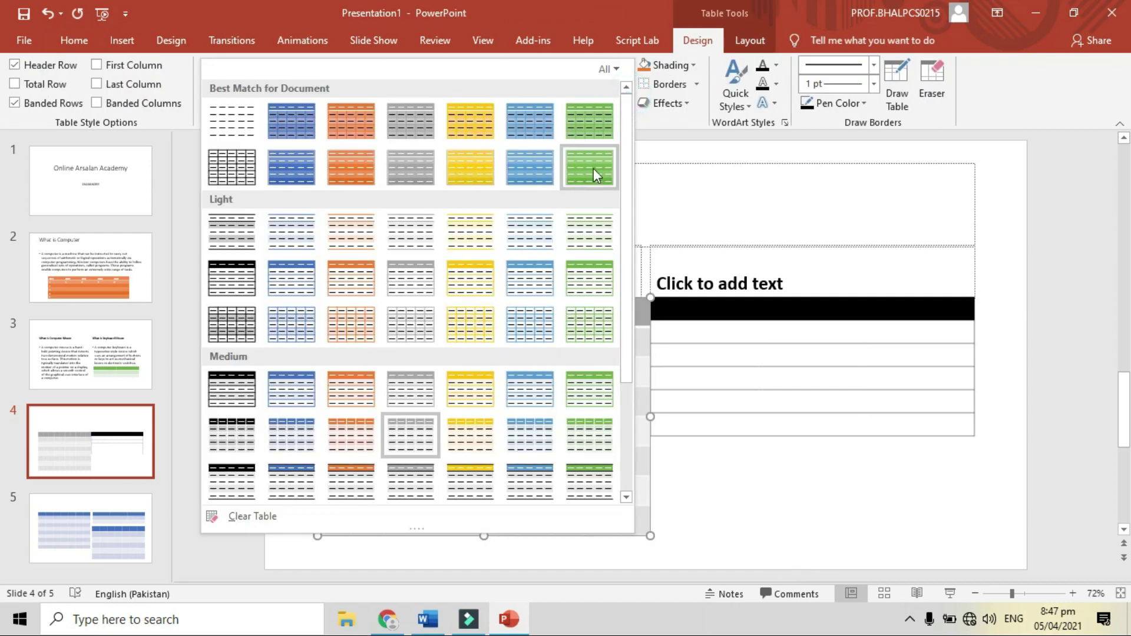
left_click(592, 168)
left_click(764, 469)
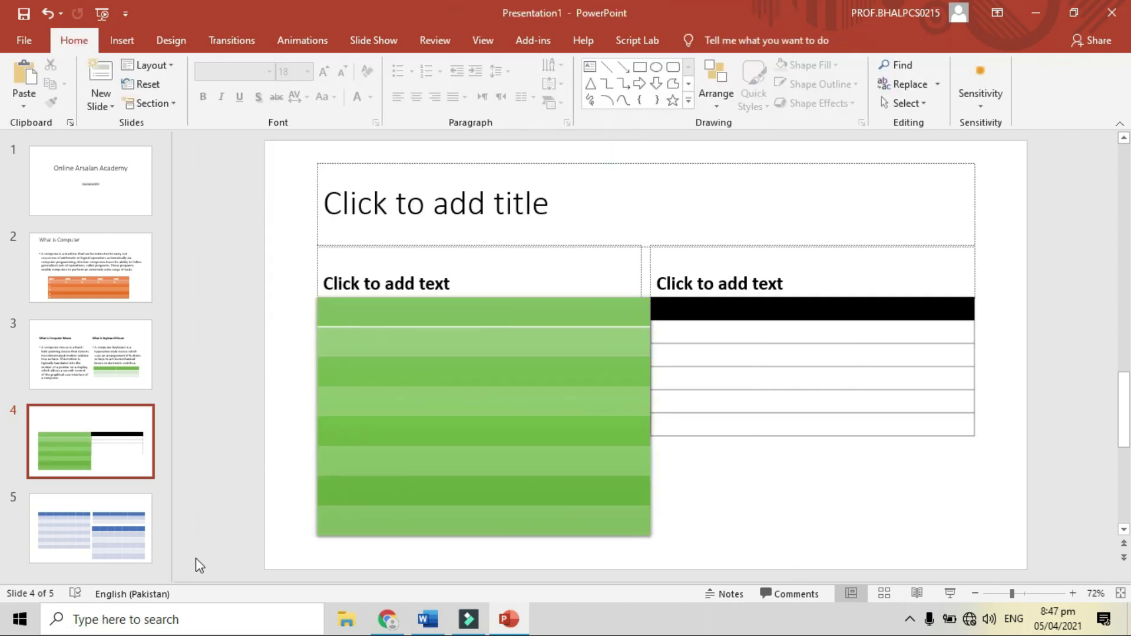
left_click(121, 533)
Click into the left and lower-right tables on slide 5 to inspect them.
left_click(517, 306)
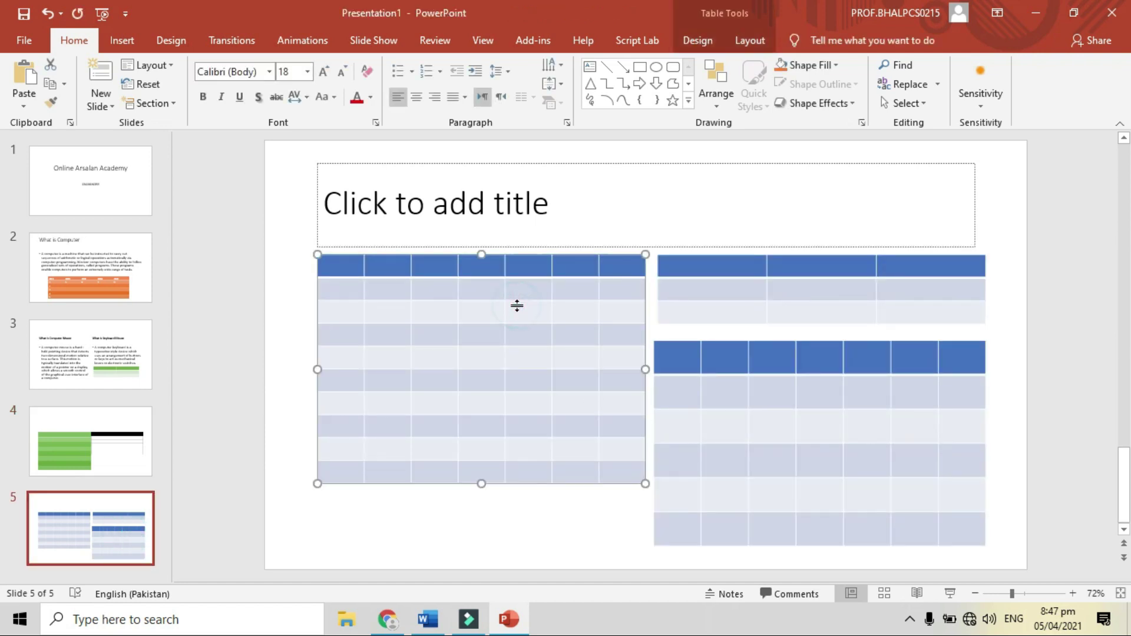
left_click(536, 275)
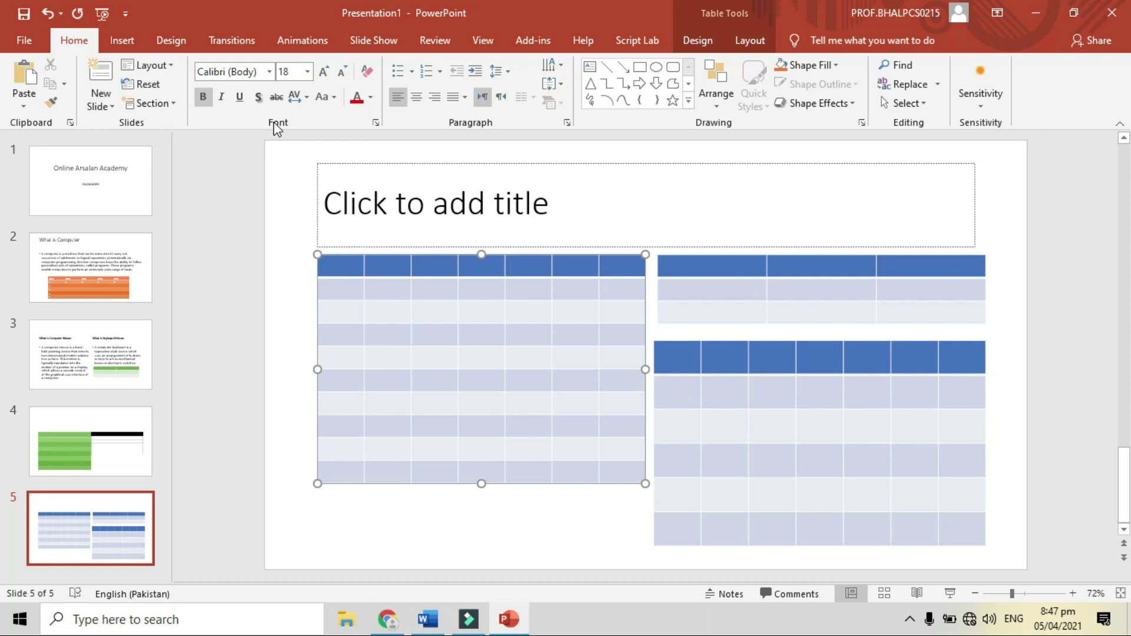
left_click(565, 263)
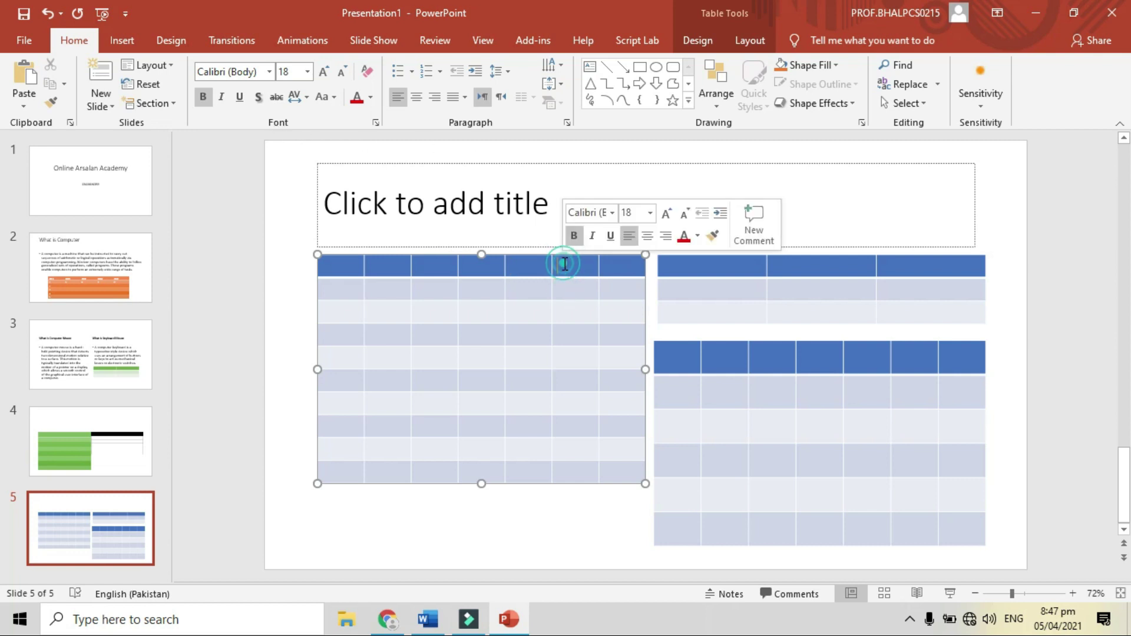
left_click(825, 463)
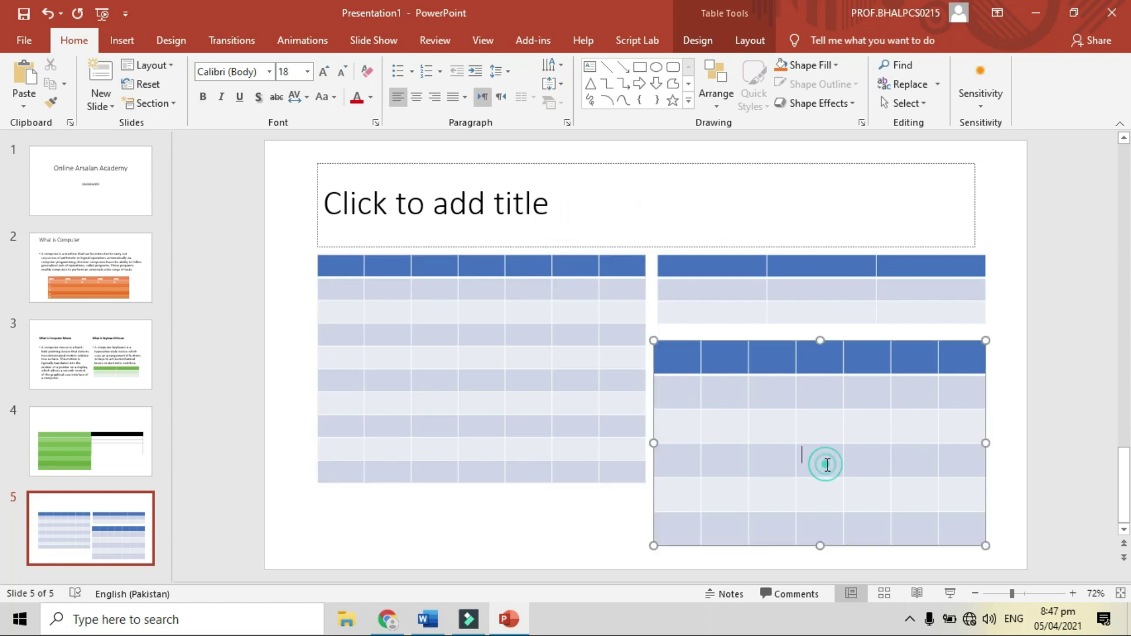
left_click(389, 269)
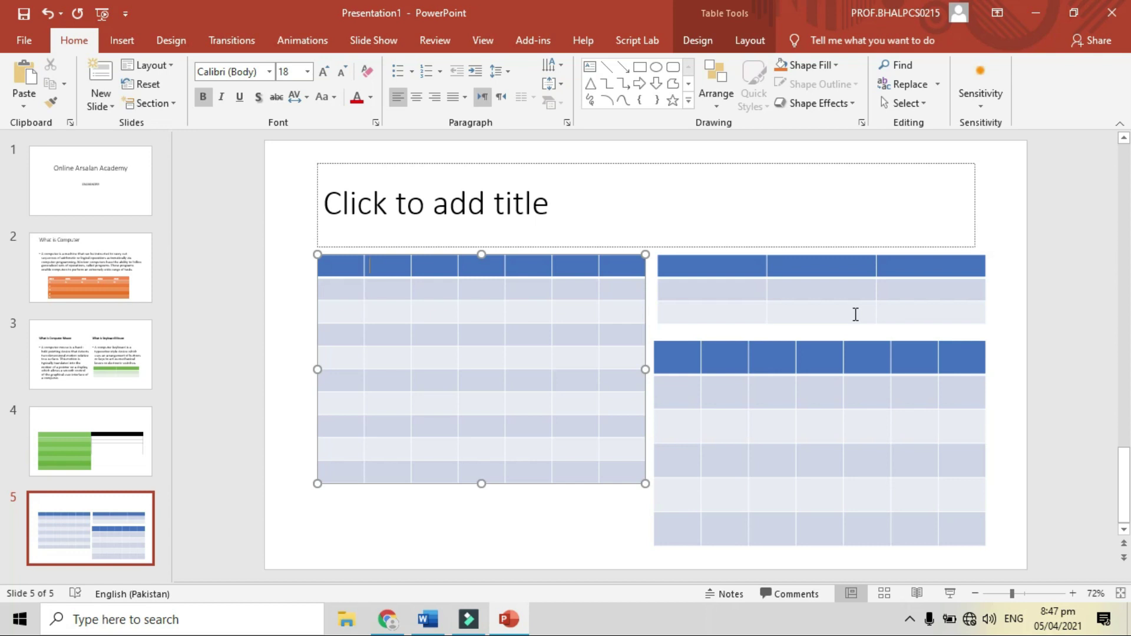
Check slide 2's orange table, then select slide 5's upper-right table.
left_click(136, 278)
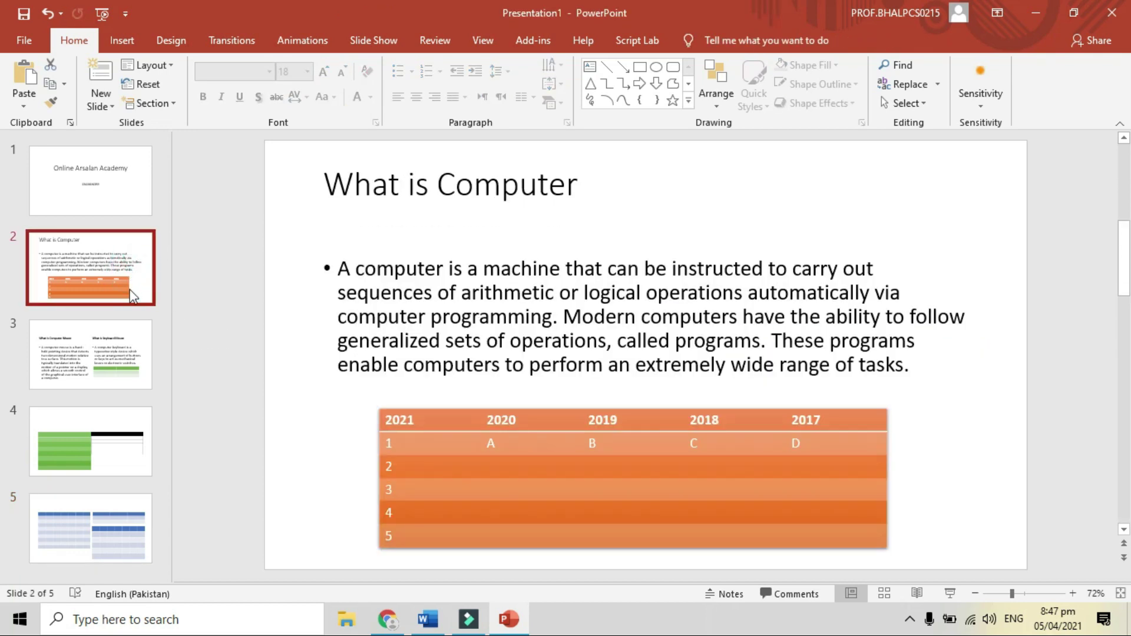
left_click(96, 521)
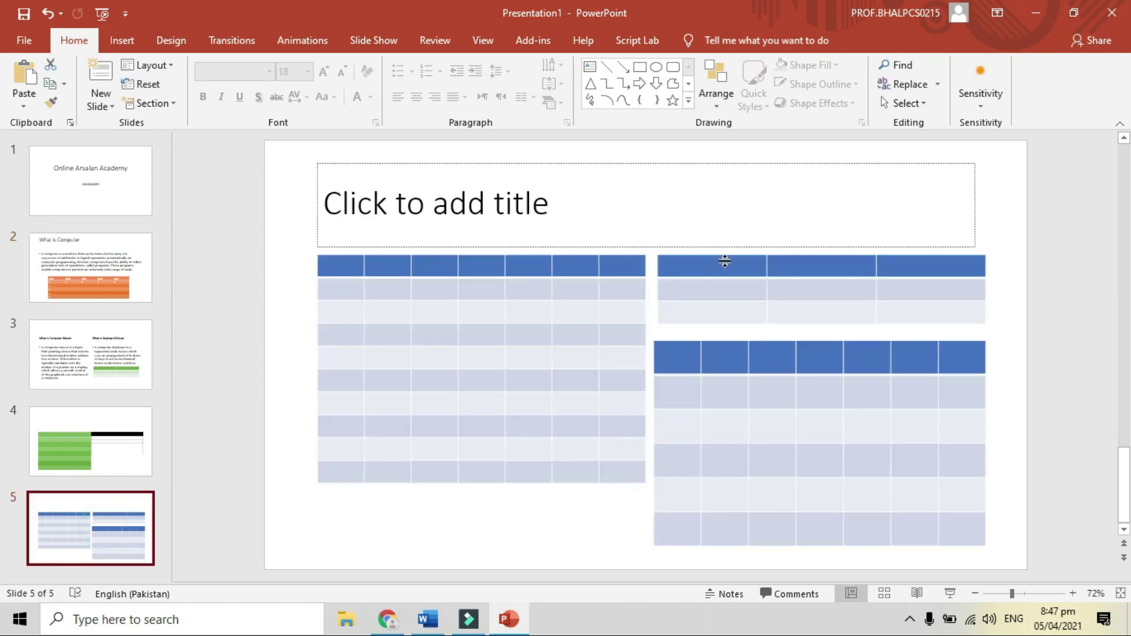
left_click(839, 261)
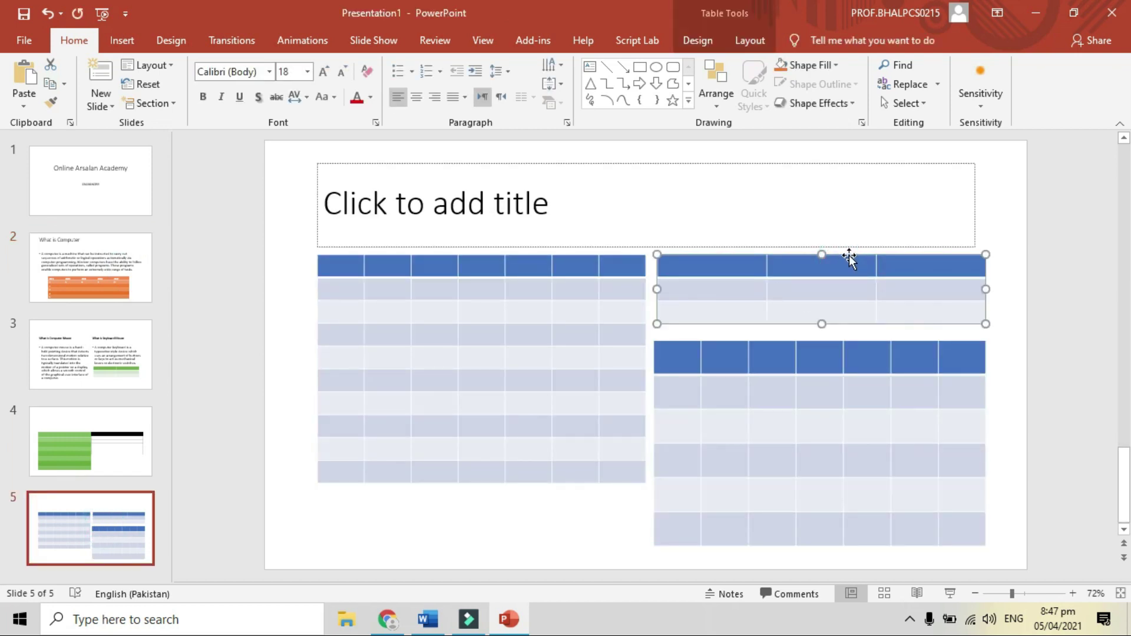
key("Delete")
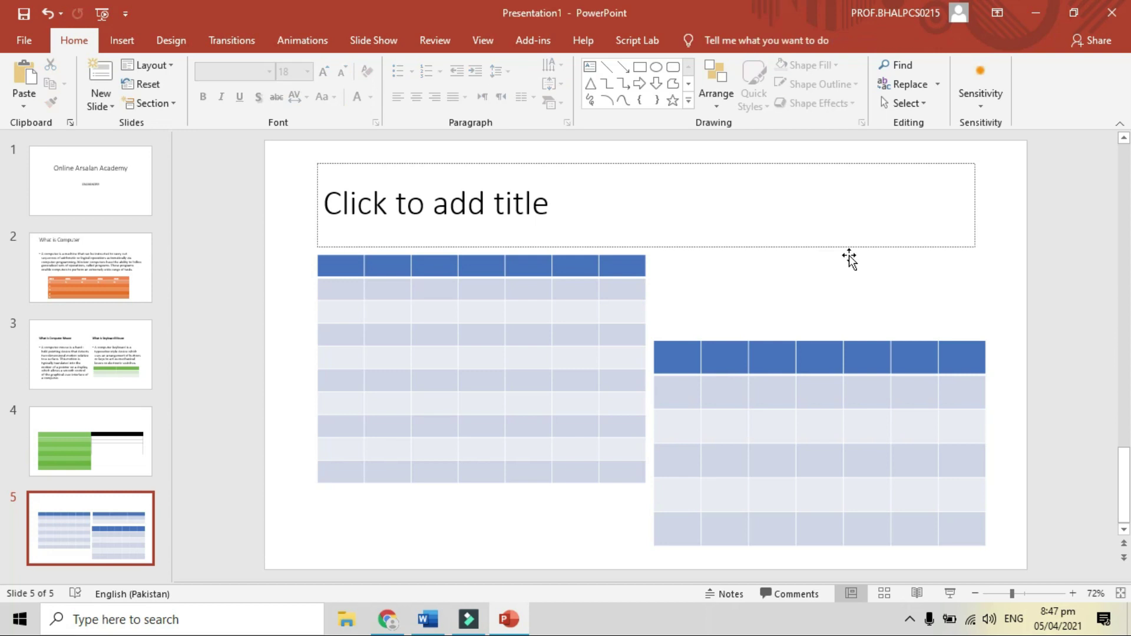